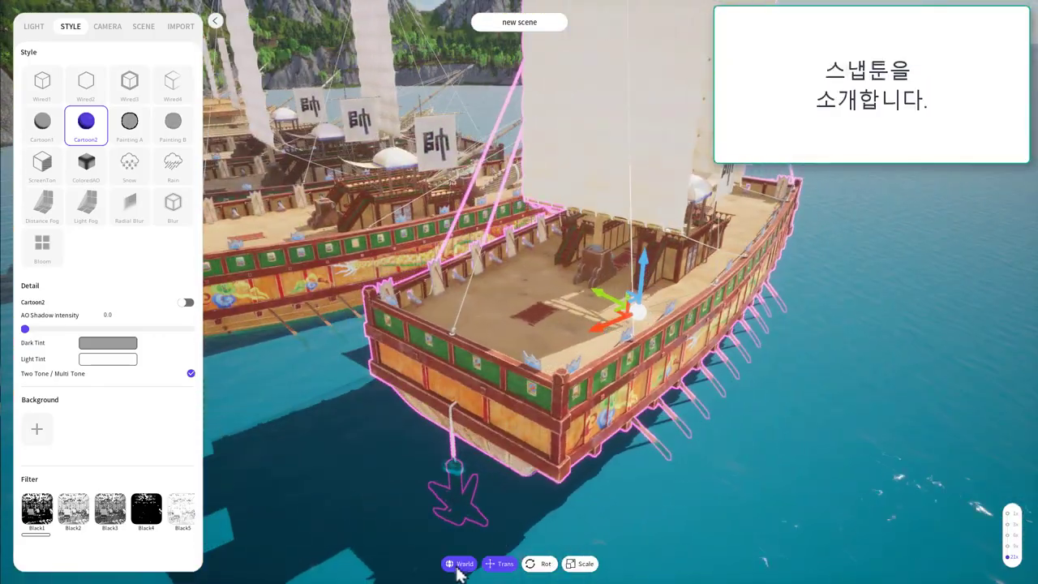
Step: Switch transforms to Local space, deselect the ship, and show the sun light settings
left_click(457, 566)
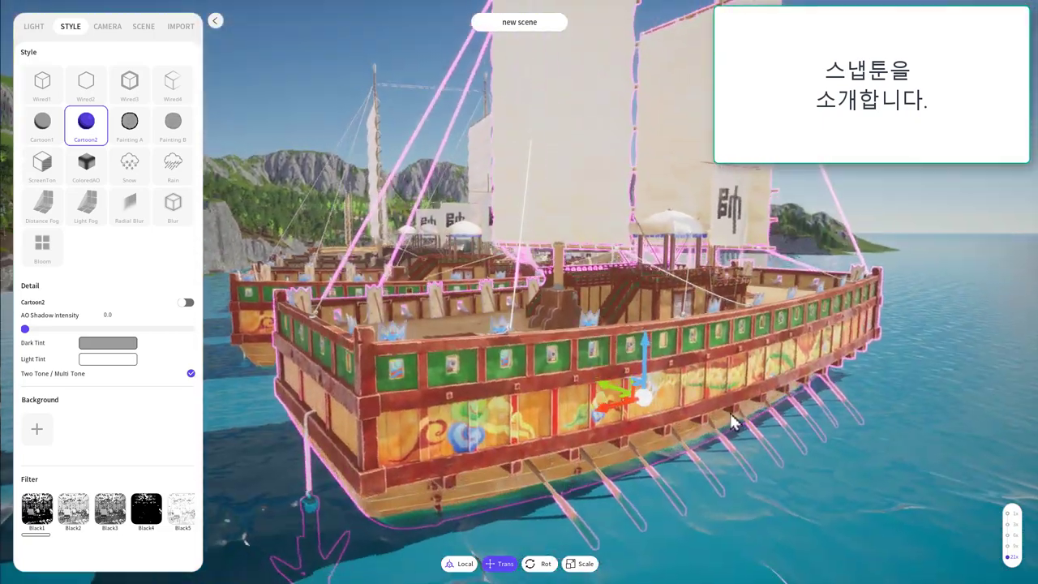
left_click(297, 143)
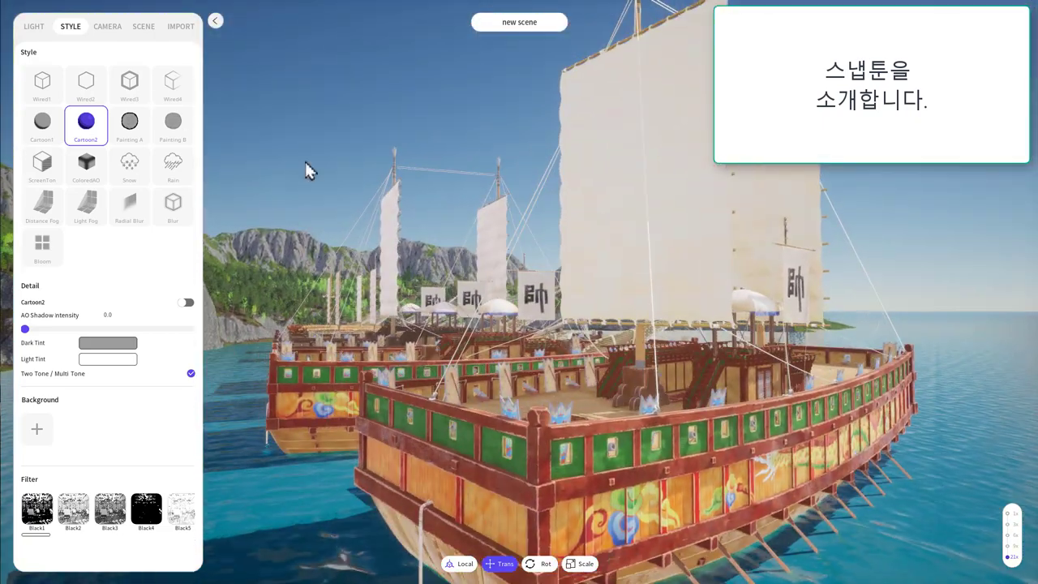
left_click(34, 26)
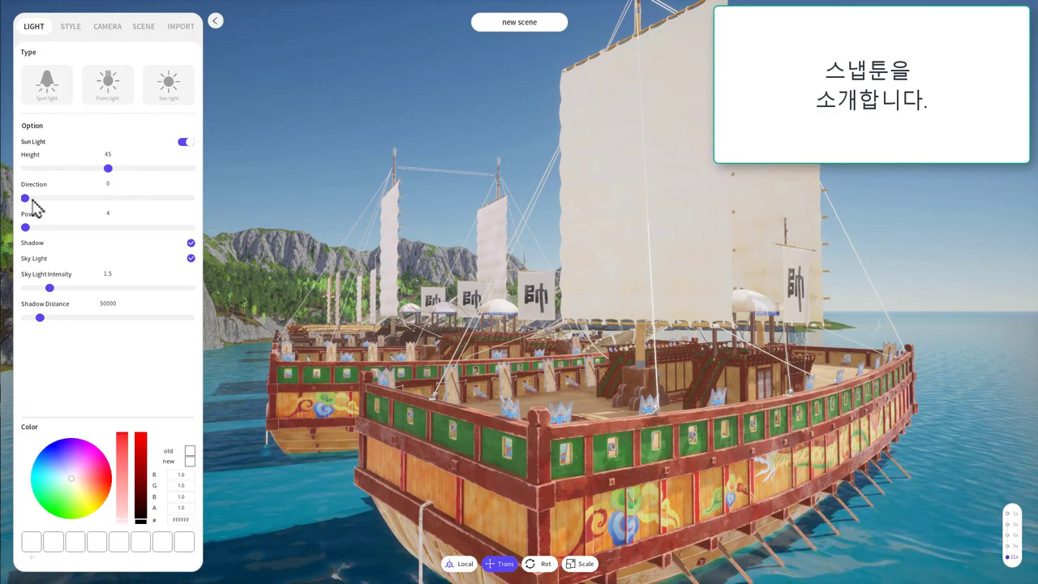
Step: Experiment with sun height, direction, power and a blue tint, and drop sky intensity to zero
mouse_move(33, 201)
left_mouse_down()
mouse_move(75, 209)
mouse_move(23, 227)
mouse_move(61, 222)
left_mouse_up()
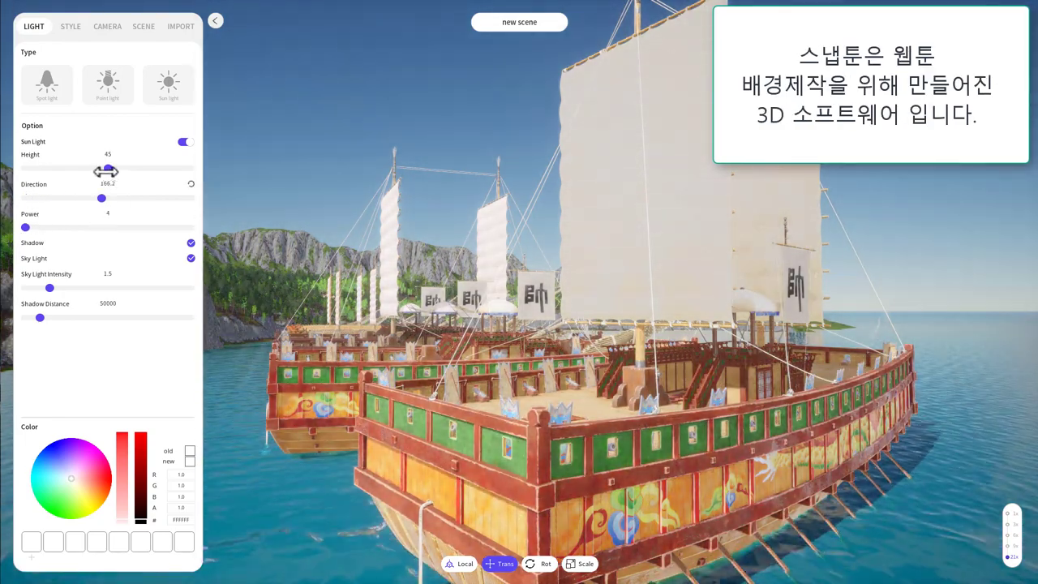
mouse_move(106, 170)
left_mouse_down()
mouse_move(148, 191)
mouse_move(45, 196)
left_mouse_up()
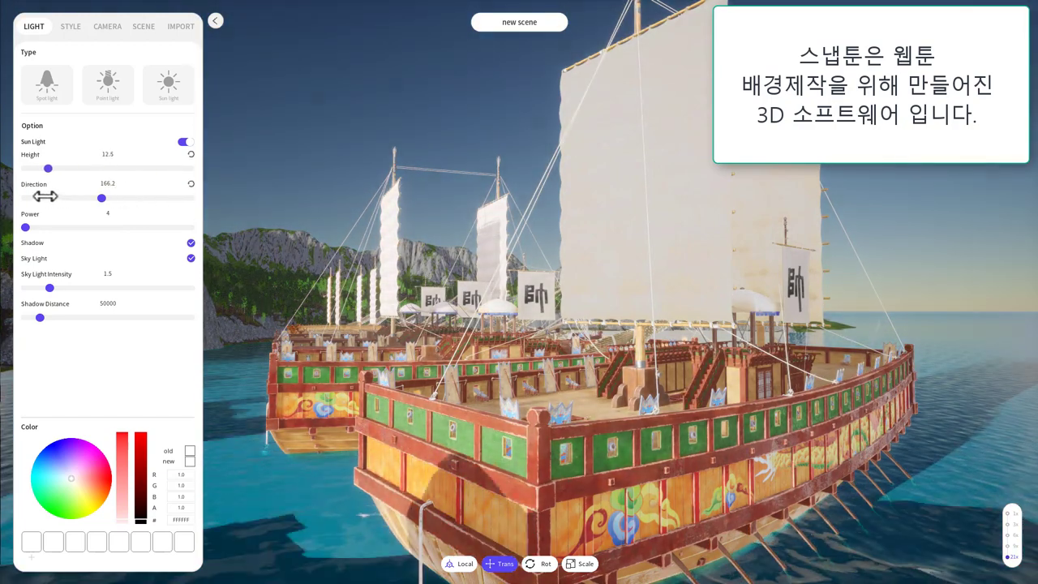
left_click_drag(105, 209, 71, 199)
mouse_move(92, 493)
left_mouse_down()
mouse_move(47, 468)
mouse_move(26, 497)
mouse_move(113, 510)
mouse_move(95, 499)
left_mouse_up()
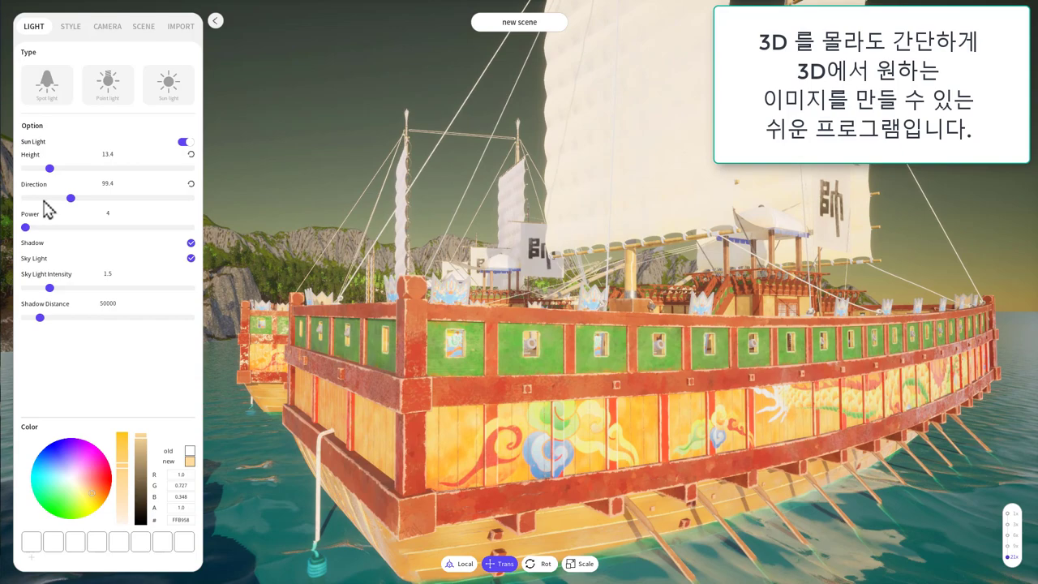
left_click_drag(25, 227, 27, 230)
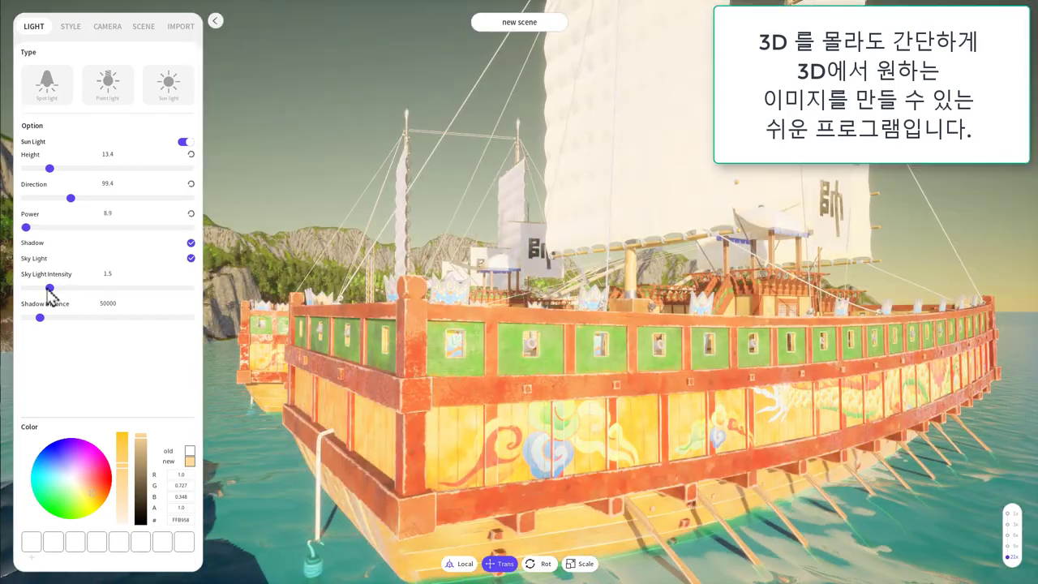
mouse_move(49, 289)
left_mouse_down()
mouse_move(25, 289)
mouse_move(38, 289)
left_mouse_up()
Step: Reset sun power to 4, height to 45, direction to 0 and sky intensity to 1.5
left_click(191, 214)
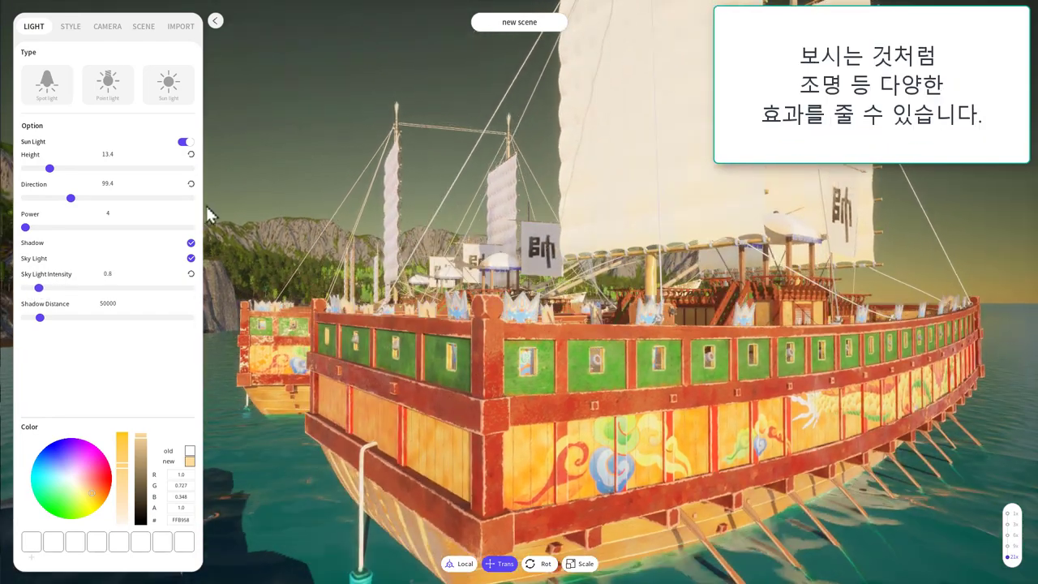
left_click(190, 154)
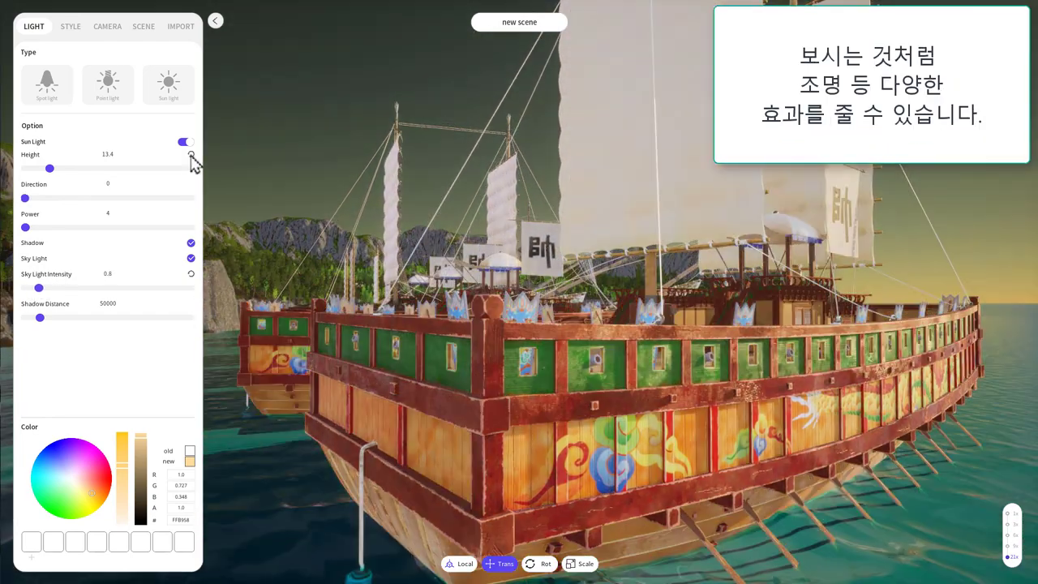
left_click(191, 184)
left_click(191, 273)
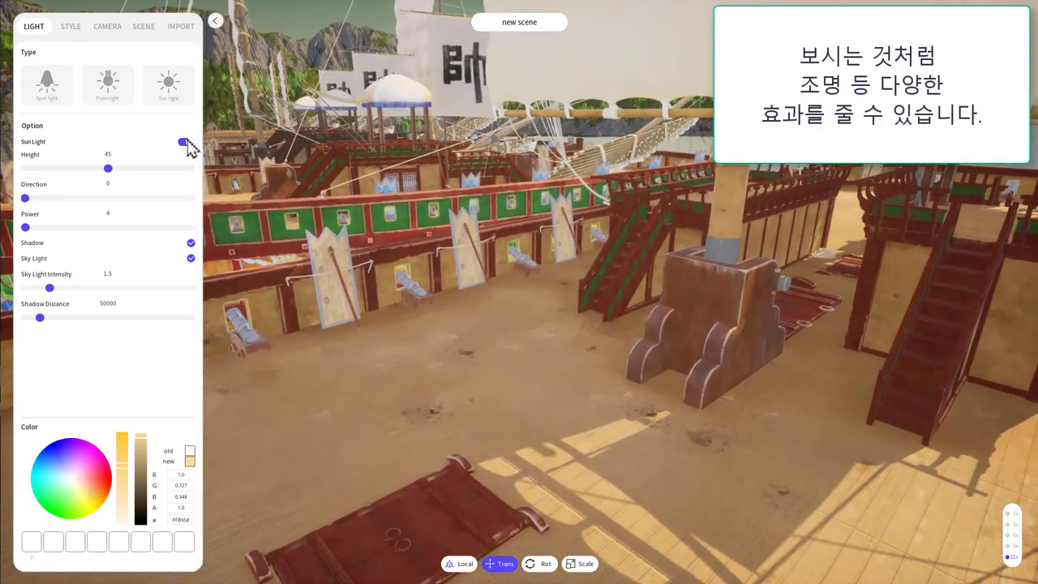
Step: Turn the sun off, add a pink point light (range 290) raised above the deck, and extend Wired4 distance
left_click(186, 142)
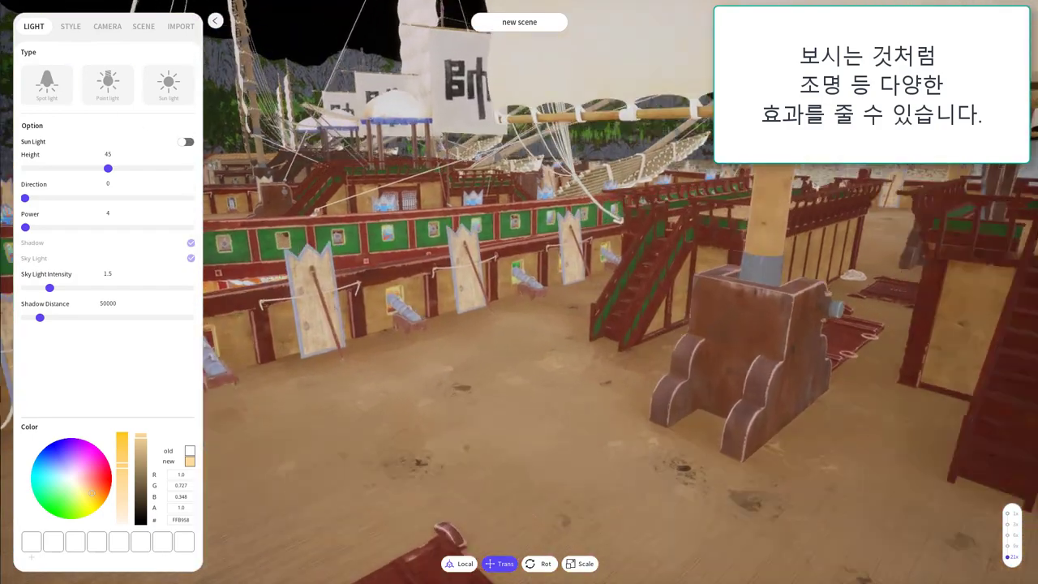
left_click(518, 270)
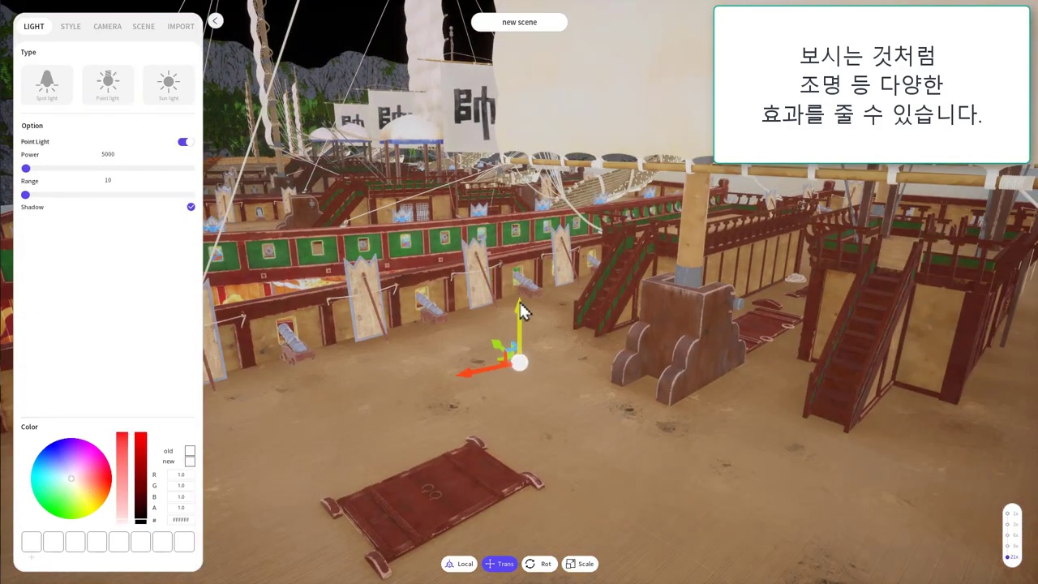
mouse_move(26, 195)
left_mouse_down()
mouse_move(99, 170)
mouse_move(169, 180)
left_mouse_up()
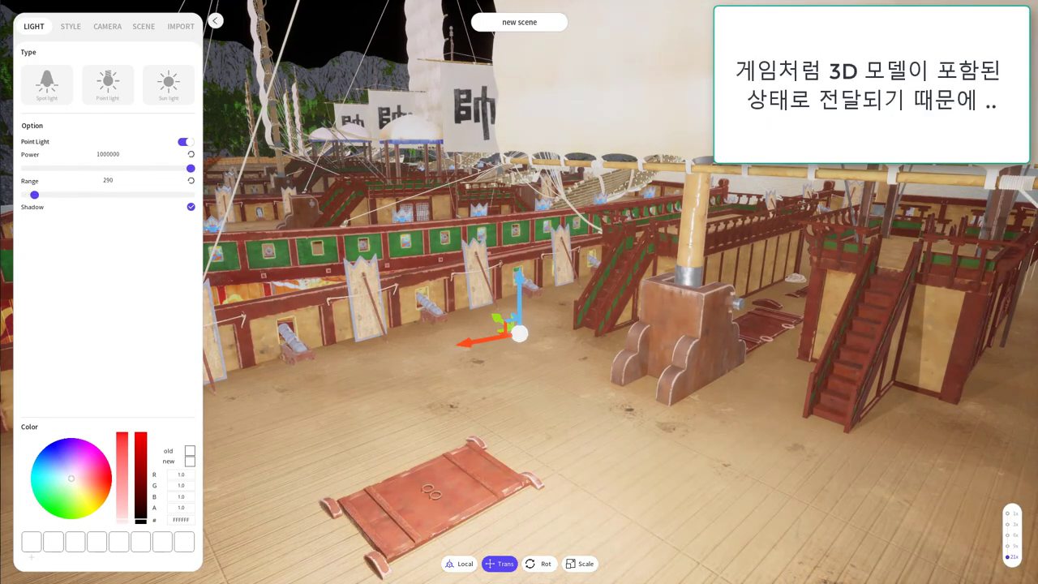
scroll(509, 302, "down", 3)
left_click(98, 455)
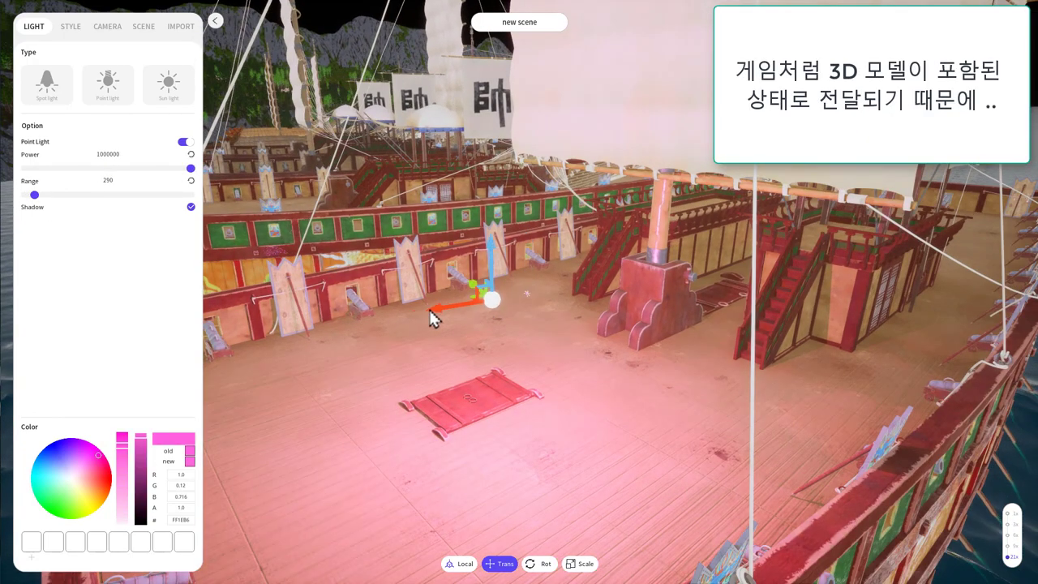
left_click_drag(476, 288, 456, 278)
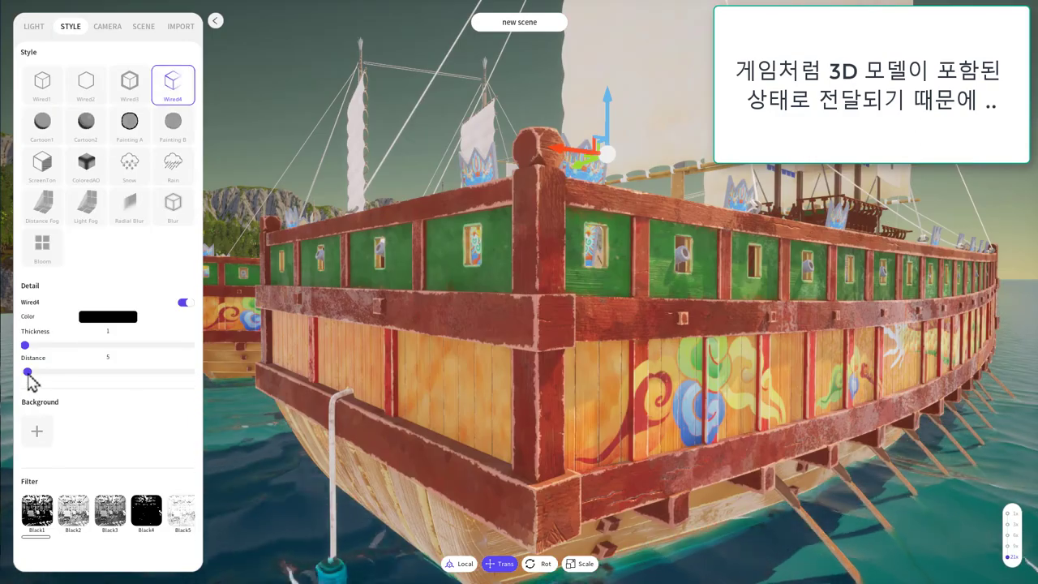
mouse_move(28, 373)
left_mouse_down()
mouse_move(188, 374)
mouse_move(24, 375)
mouse_move(44, 375)
mouse_move(56, 343)
mouse_move(29, 344)
left_mouse_up()
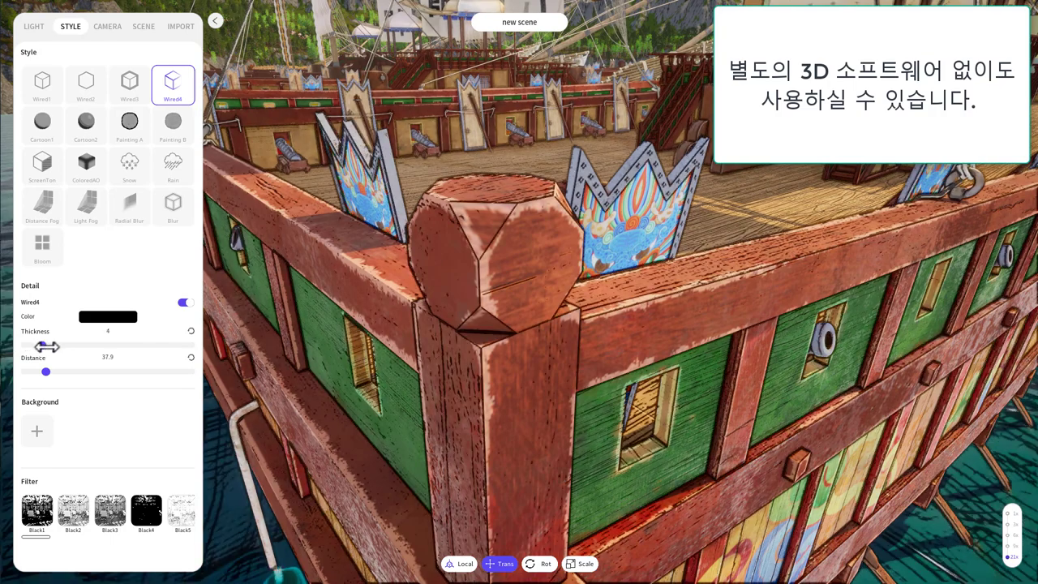
Step: Tweak Wired3/Wired4 outline thickness and distance to 32.1, then apply and enable the Cartoon2 style
mouse_move(28, 345)
left_mouse_down()
mouse_move(64, 367)
mouse_move(31, 367)
mouse_move(81, 367)
mouse_move(31, 369)
left_mouse_up()
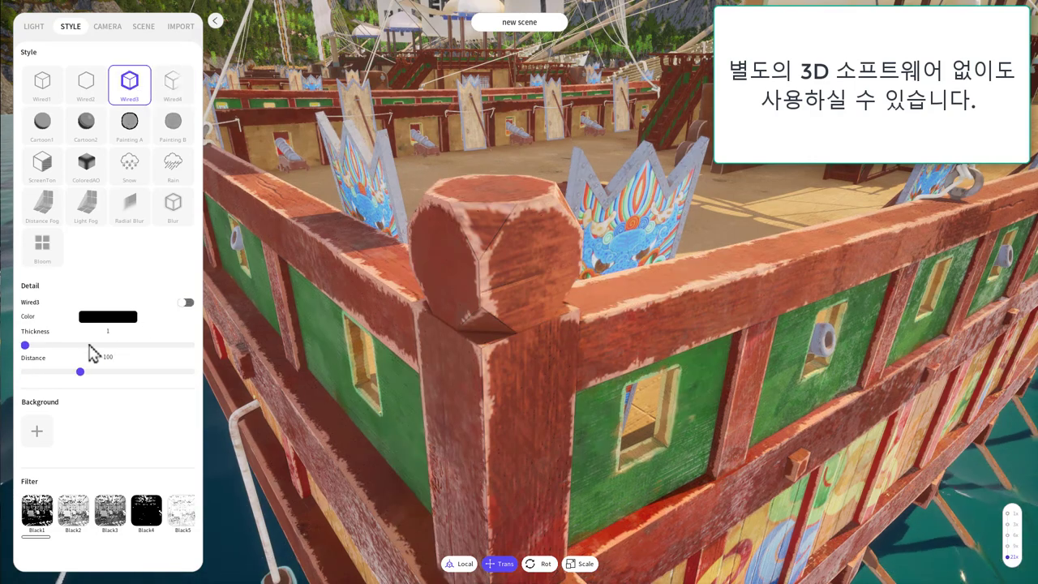
left_click(184, 303)
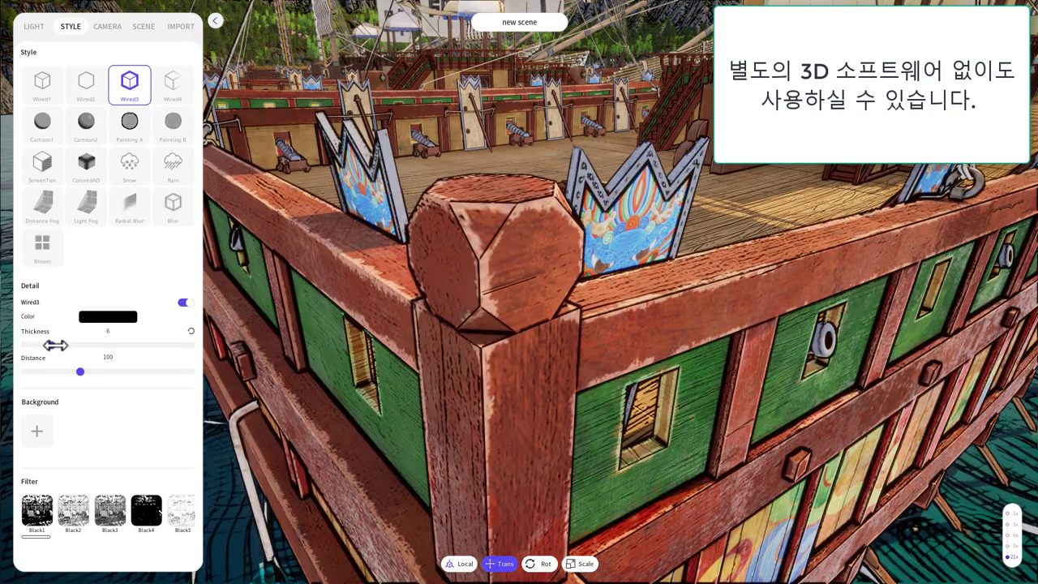
left_click_drag(82, 375, 44, 371)
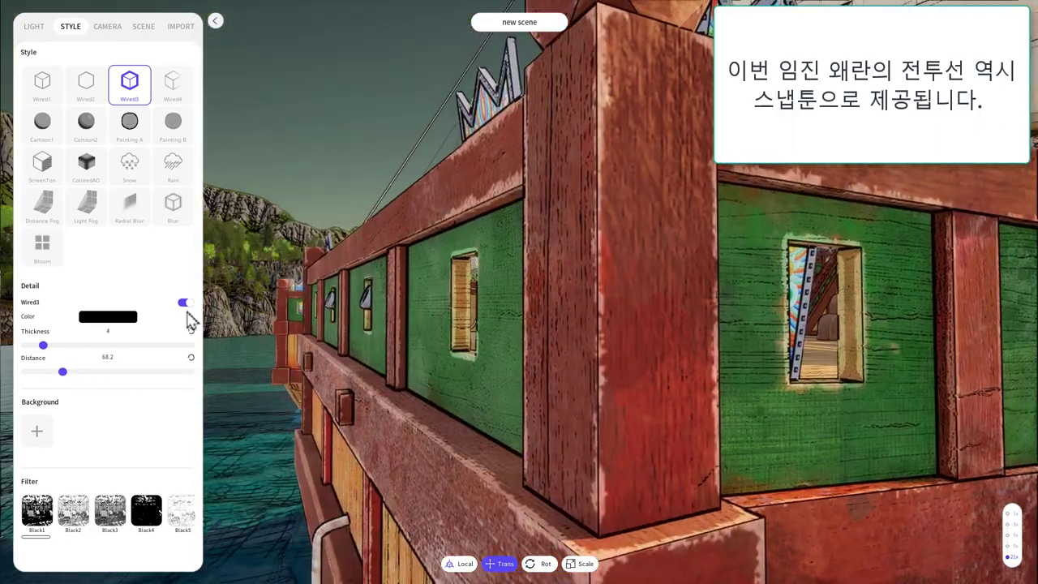
left_click(185, 303)
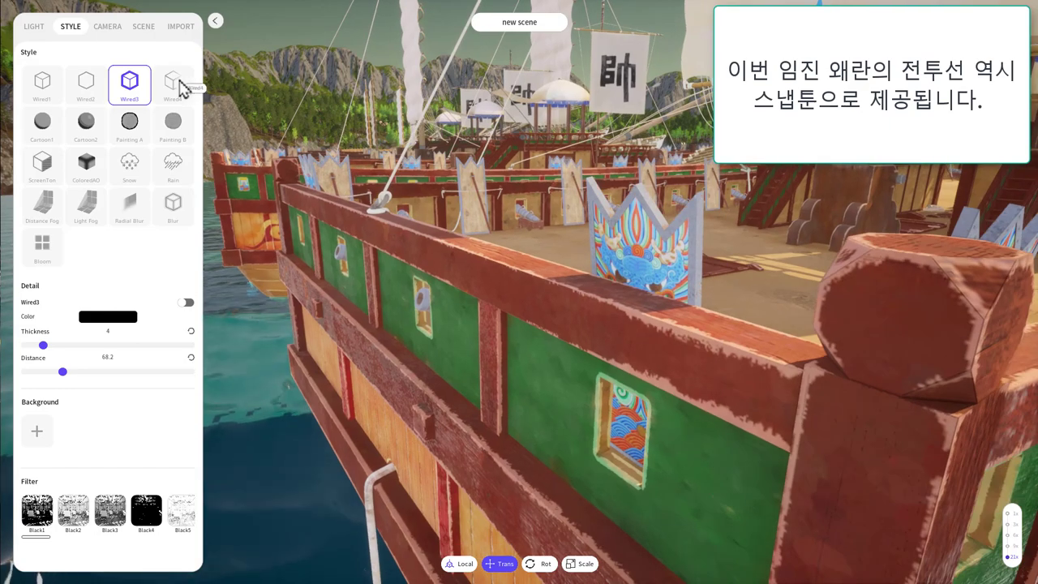
left_click_drag(31, 371, 42, 372)
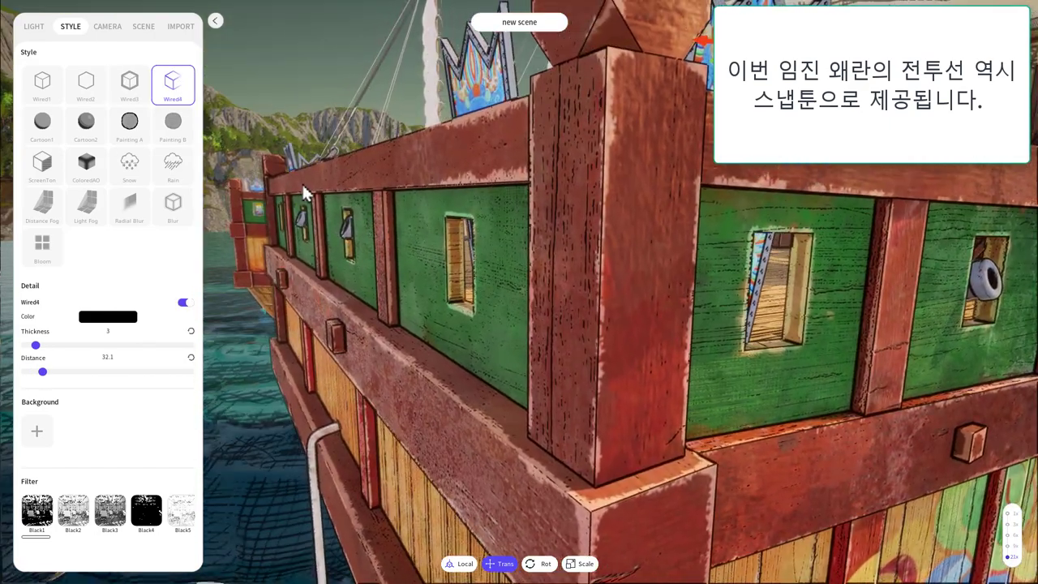
left_click(86, 121)
left_click(185, 302)
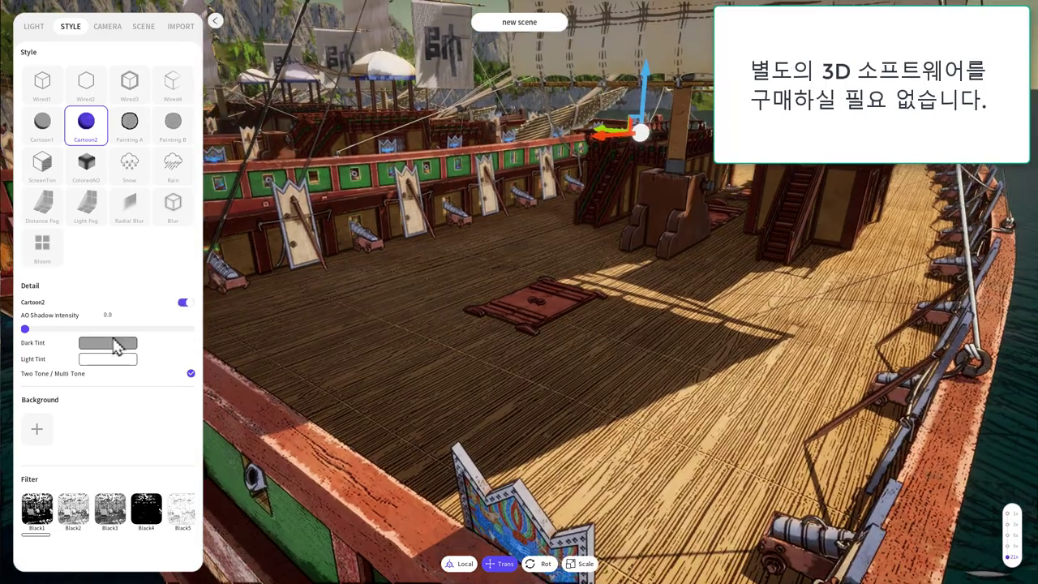
Step: Give Cartoon2 a dark grey tint, then switch to ScreenTon at distance 256.6 with the Black2 filter
left_click(114, 342)
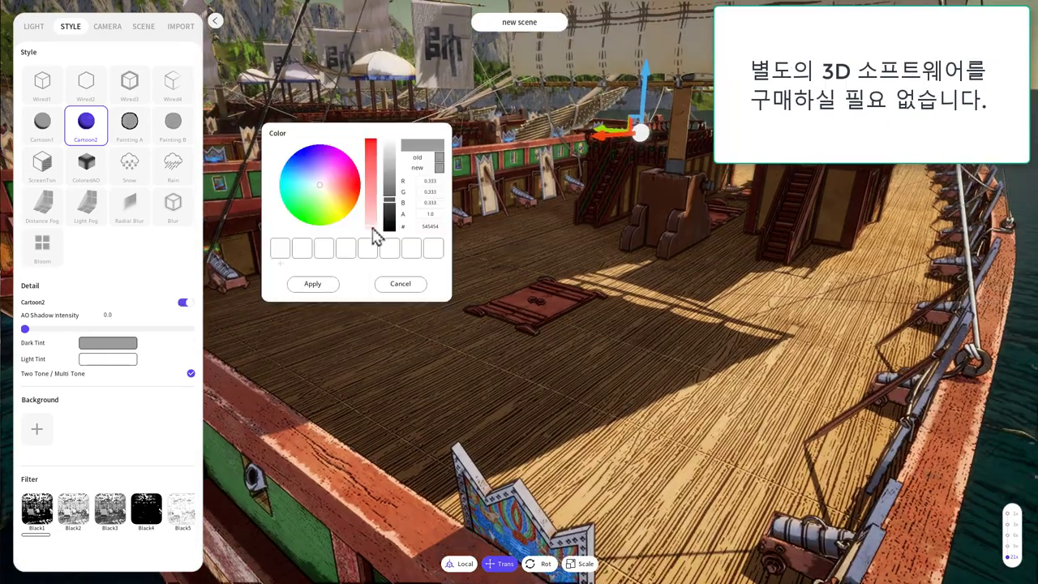
left_click_drag(387, 242, 388, 208)
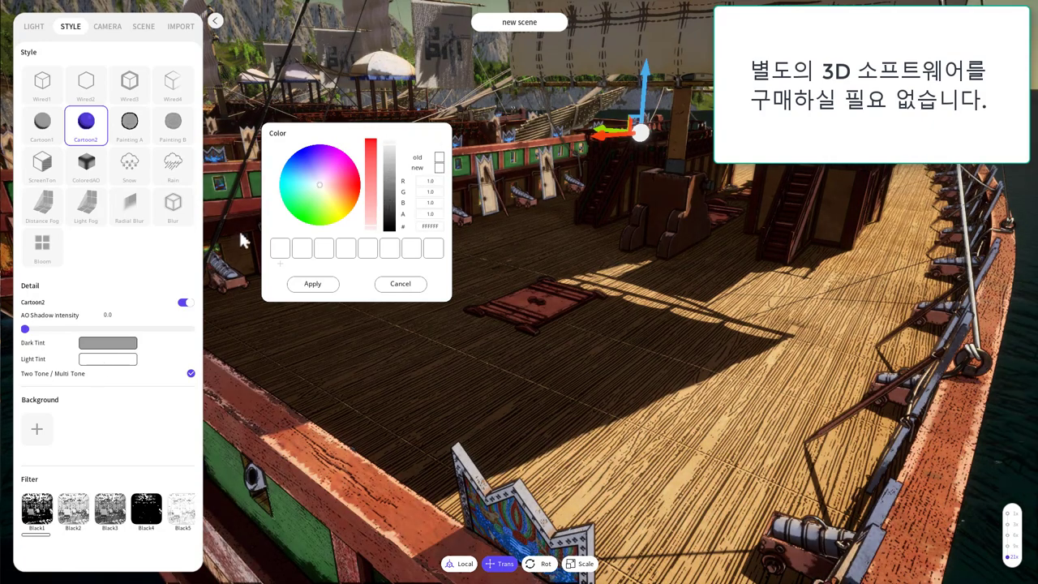
left_click(43, 164)
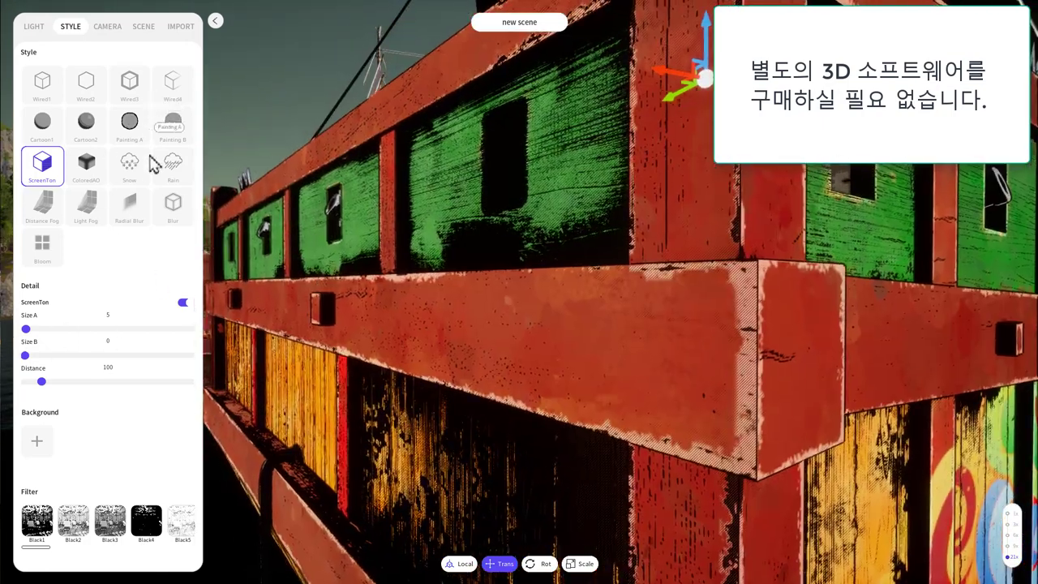
left_click_drag(83, 379, 68, 381)
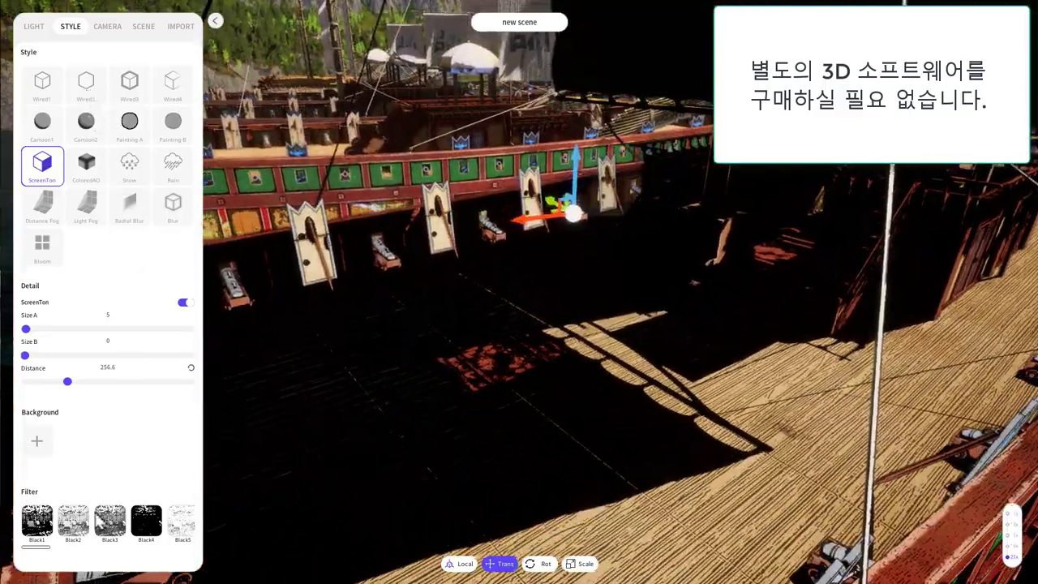
left_click(73, 520)
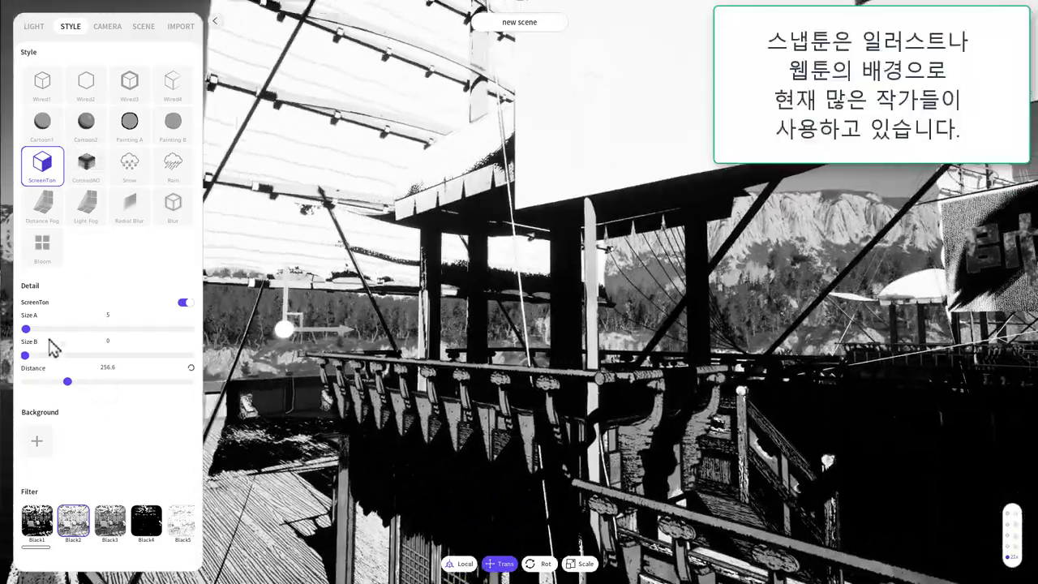
Step: Lighten the Cartoon2 tint to a light grey and apply it
left_click(90, 130)
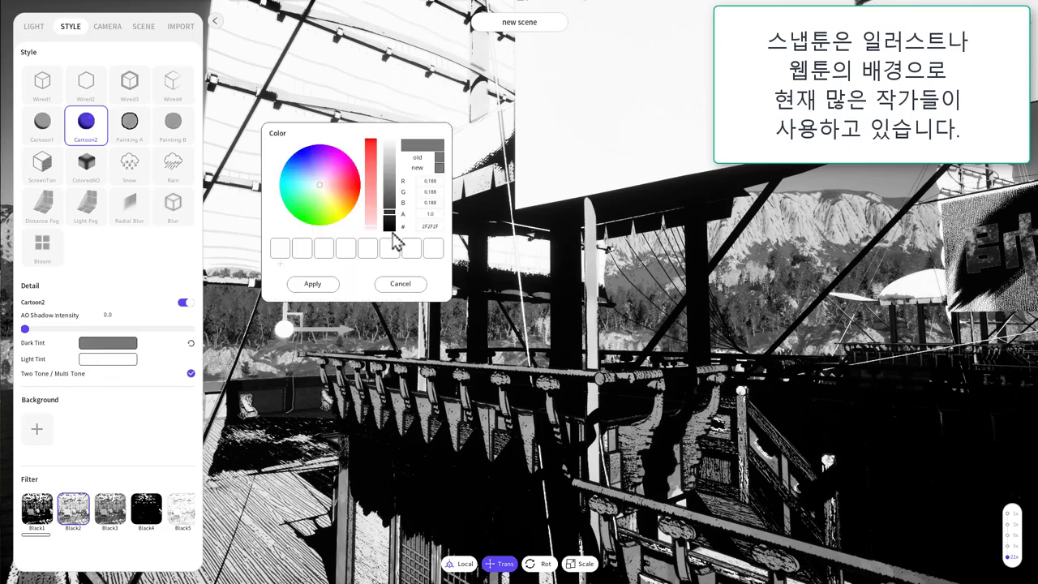
left_click_drag(391, 185, 390, 153)
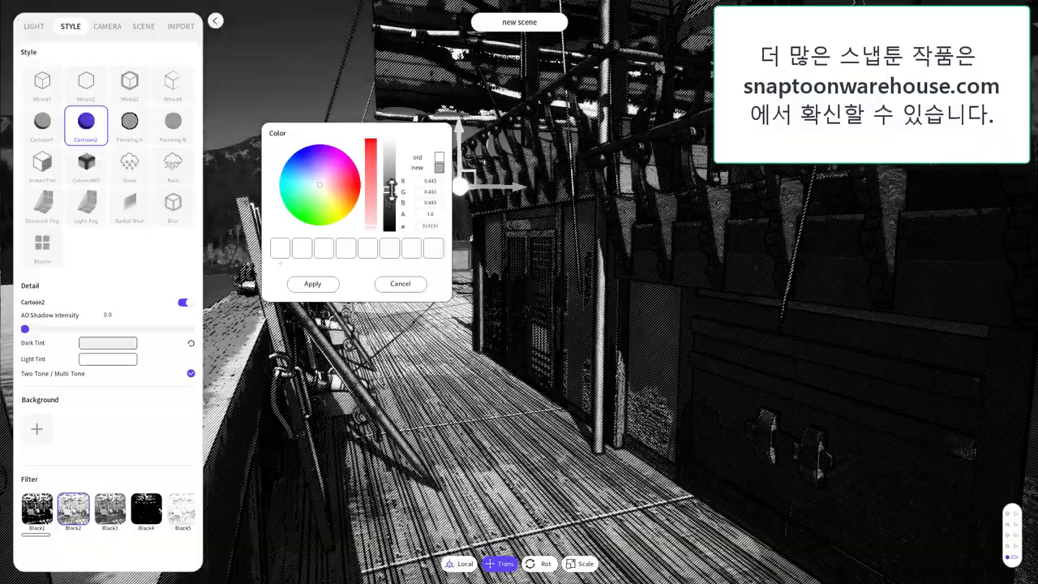
left_click_drag(396, 209, 395, 191)
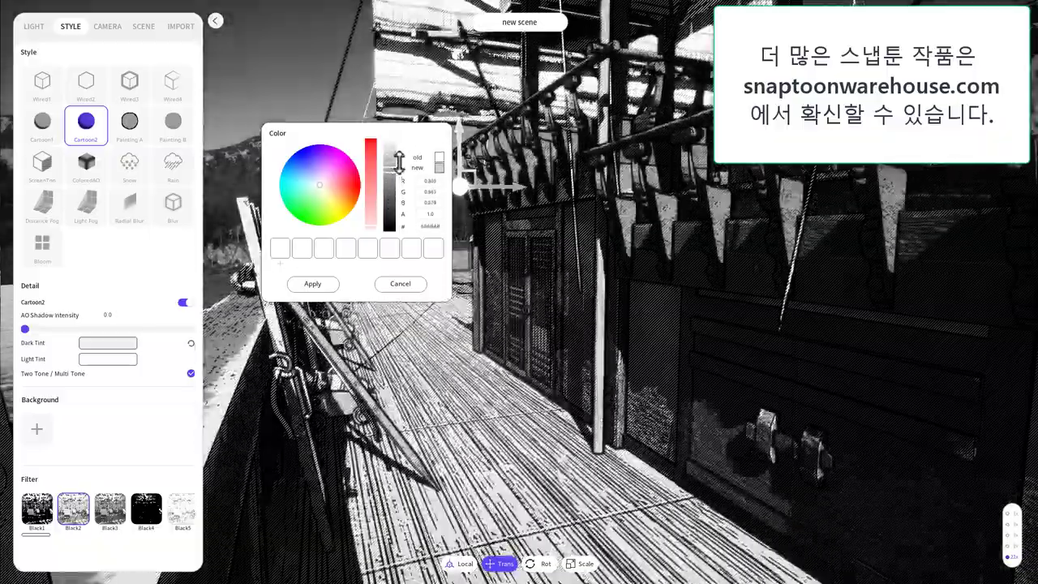
left_click(312, 283)
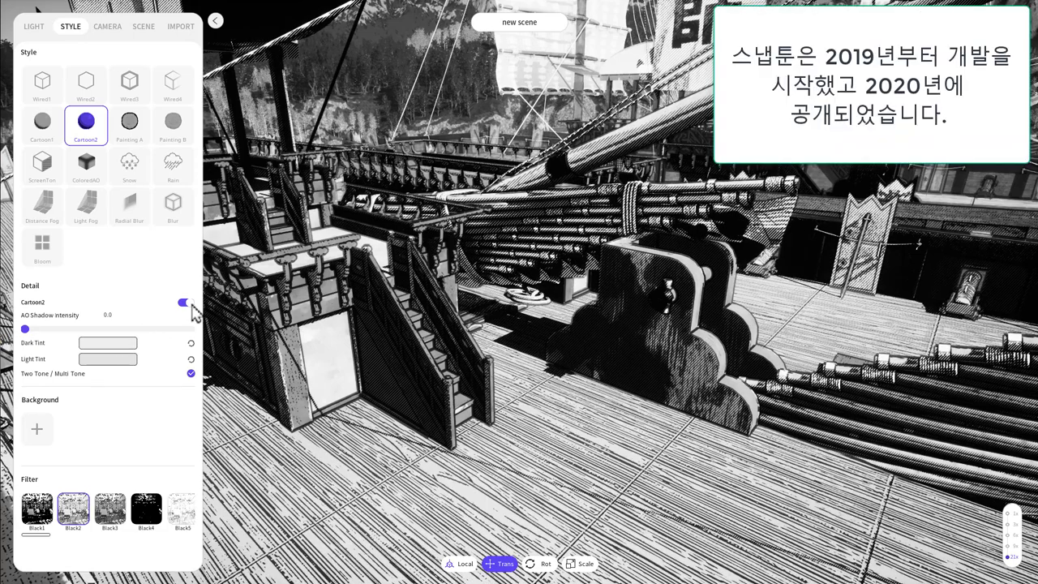
Step: Turn off the ScreenTon effect and remove the Black2 filter
left_click(45, 162)
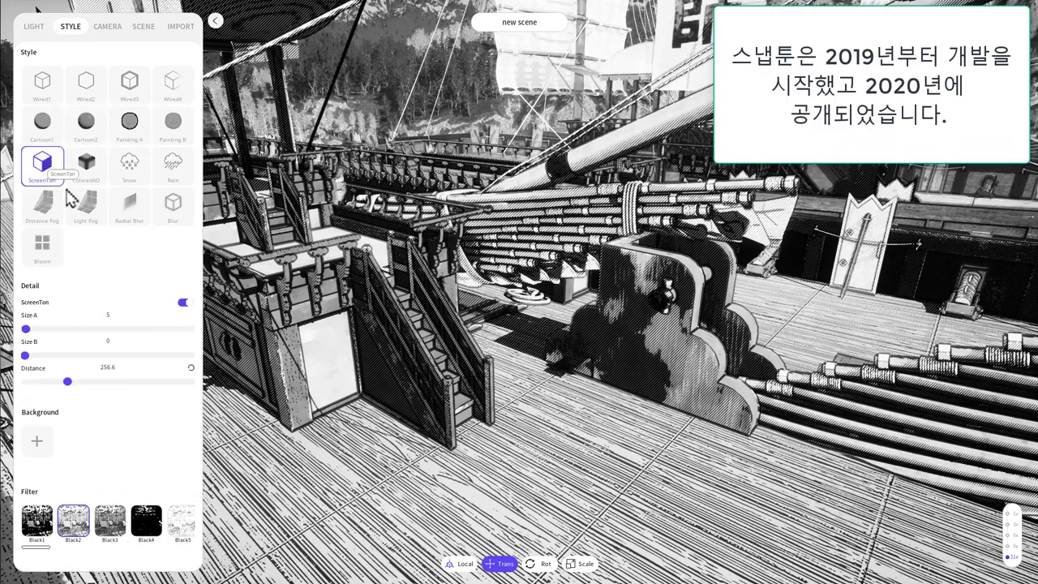
left_click(187, 302)
left_click(73, 520)
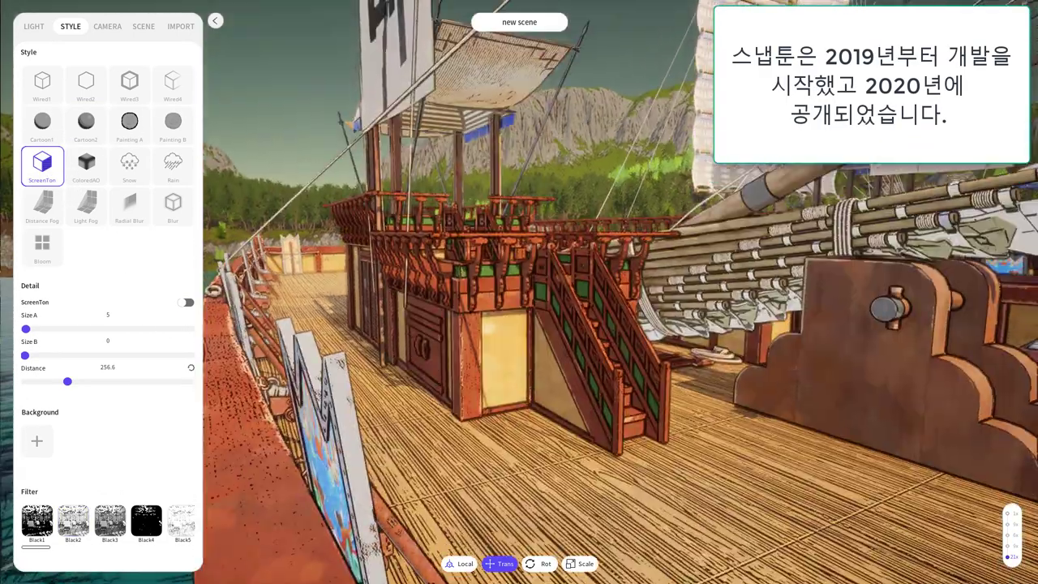
Step: Enable Wired4 outlines at thickness 1 and view the ship from the side
left_click(182, 96)
left_click(186, 301)
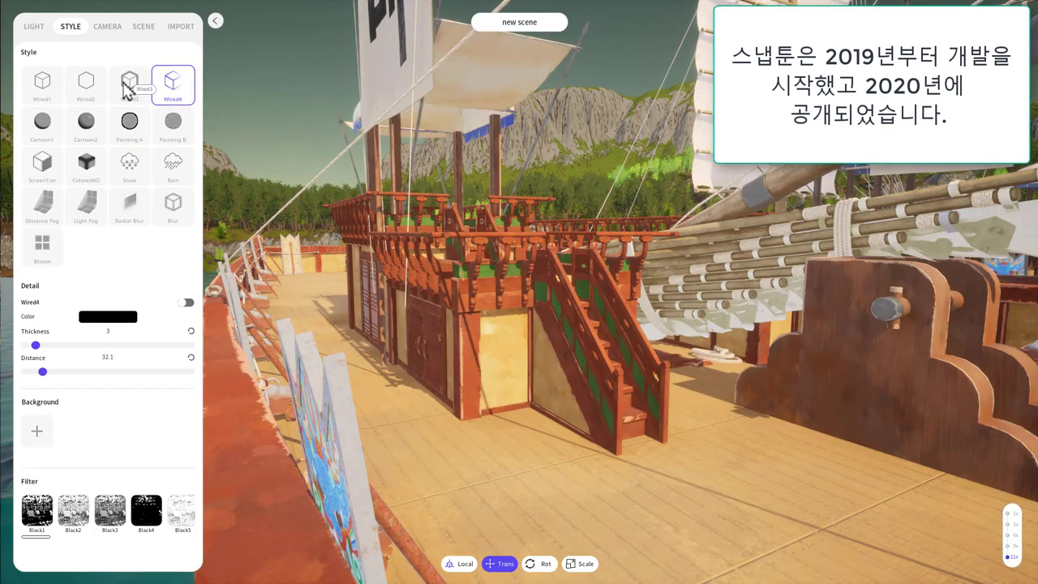
left_click(186, 302)
left_click(172, 84)
left_click(185, 302)
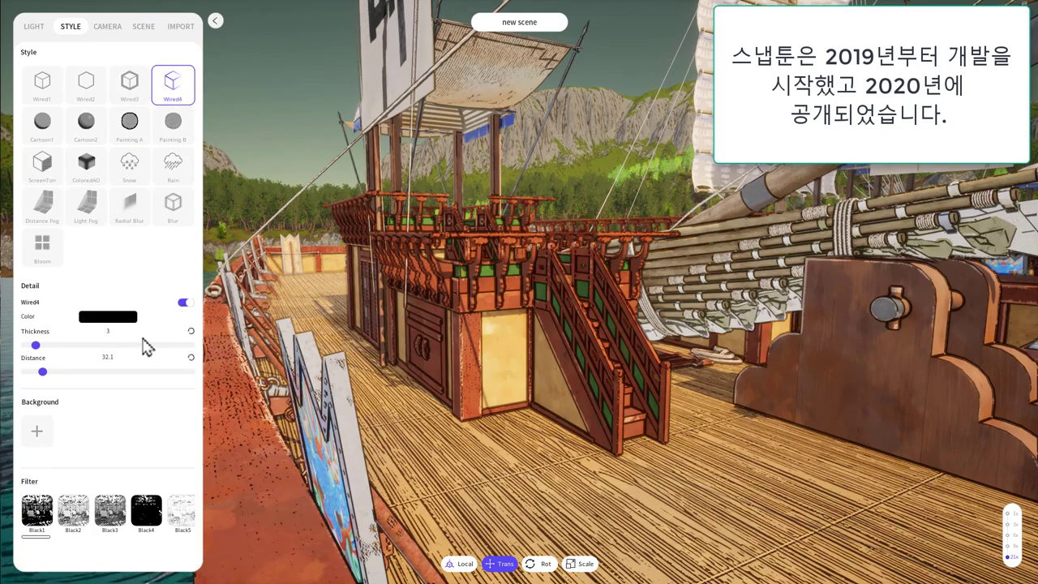
left_click(190, 331)
left_click_drag(445, 344, 283, 162)
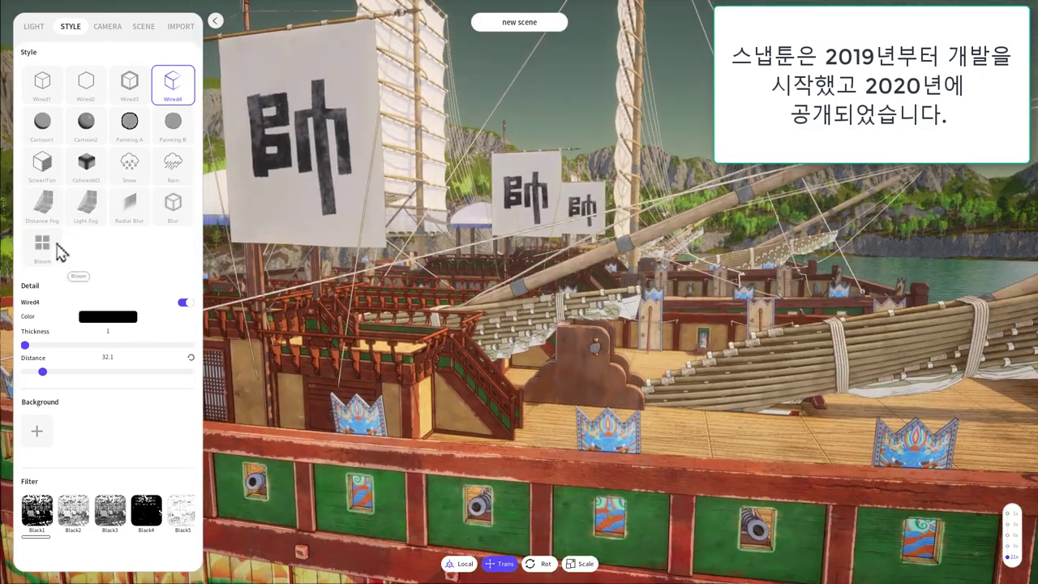
Step: Try Distance Fog at distance 452.5 with a blue far colour, then switch it off
left_click(42, 204)
left_click(185, 303)
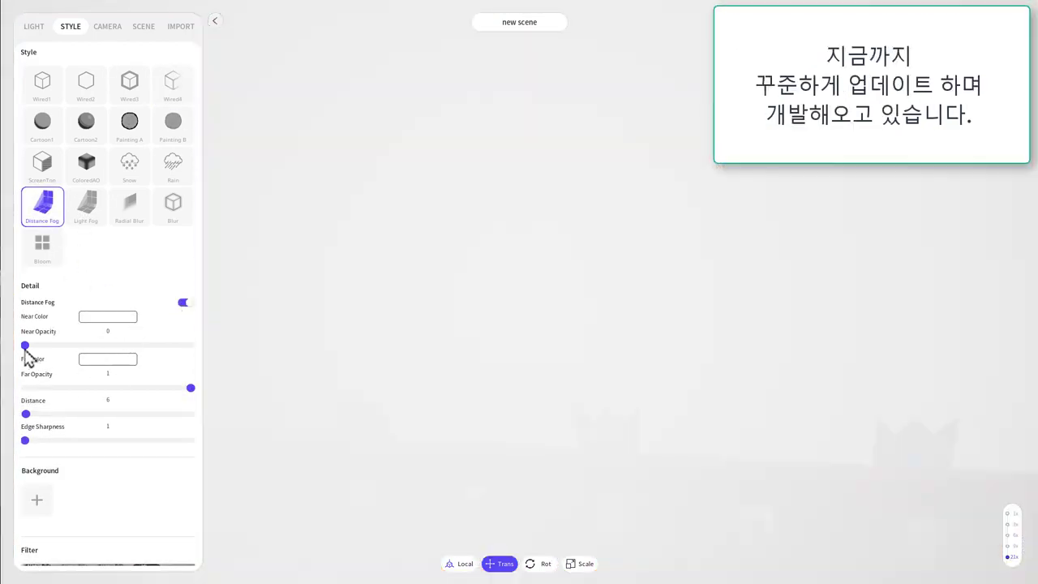
left_click_drag(25, 413, 101, 413)
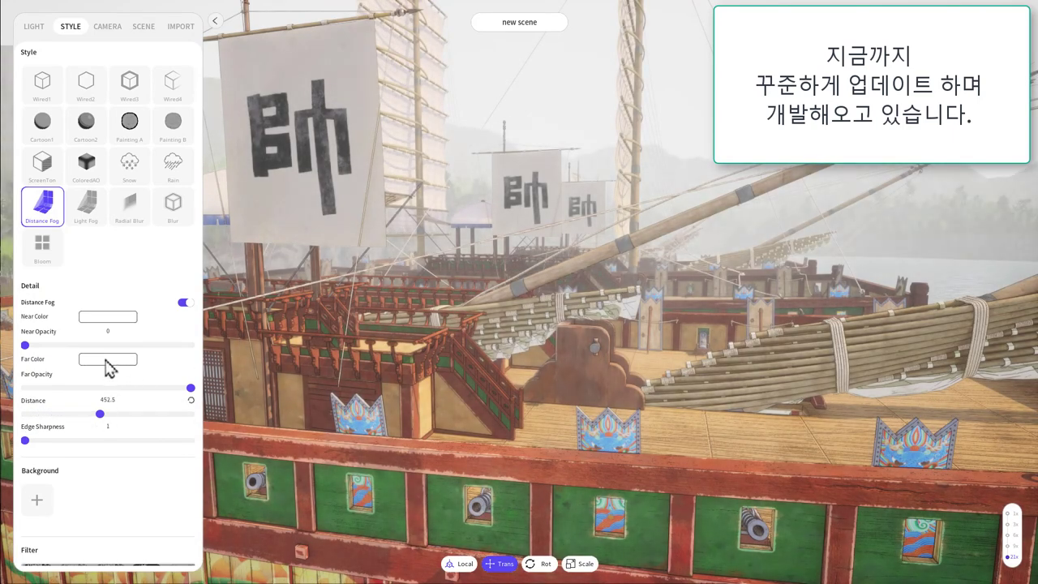
left_click(108, 360)
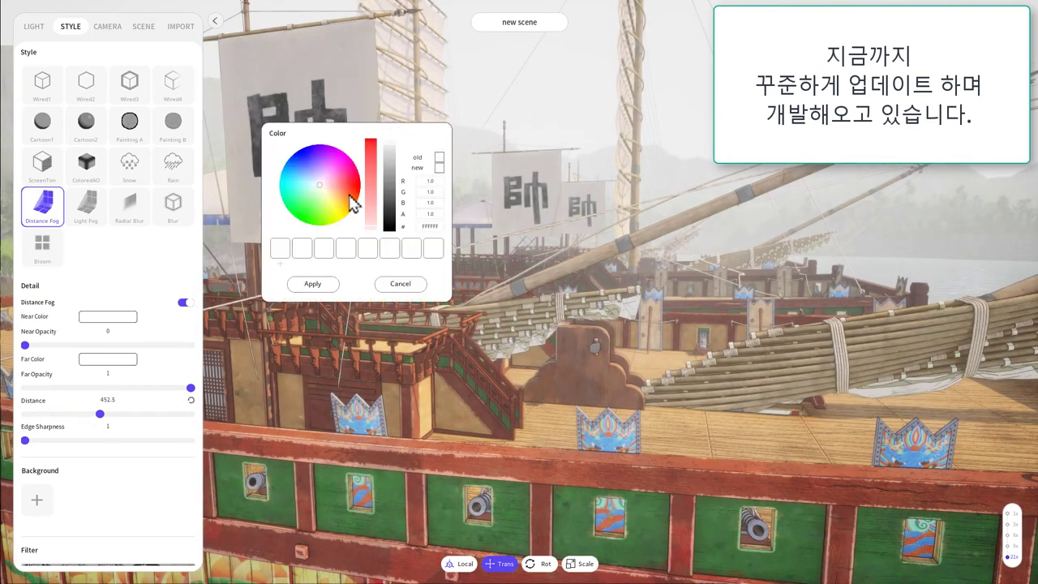
mouse_move(349, 202)
left_mouse_down()
mouse_move(319, 160)
mouse_move(321, 225)
mouse_move(300, 166)
left_mouse_up()
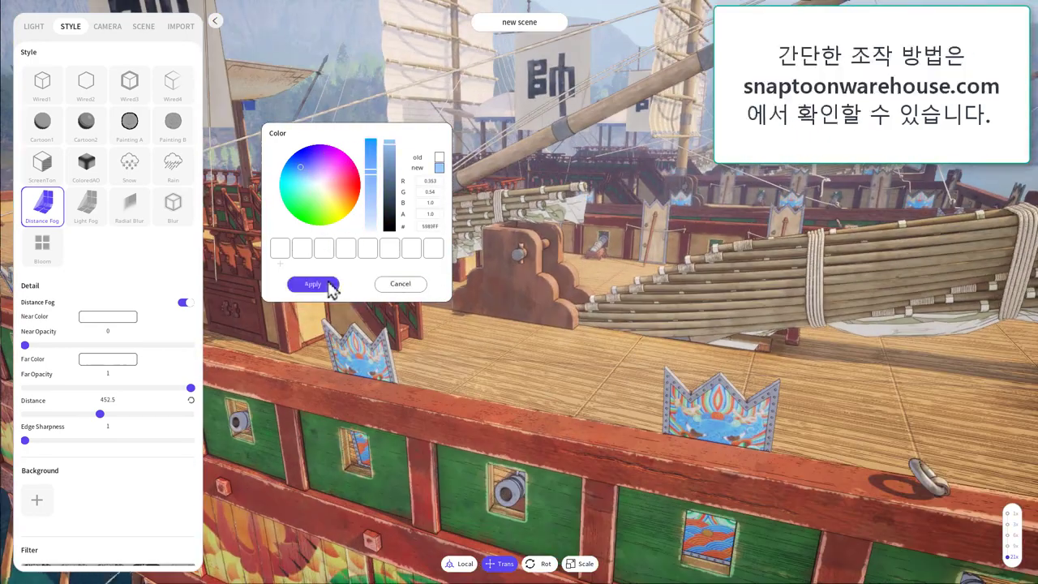
left_click(329, 285)
left_click(188, 302)
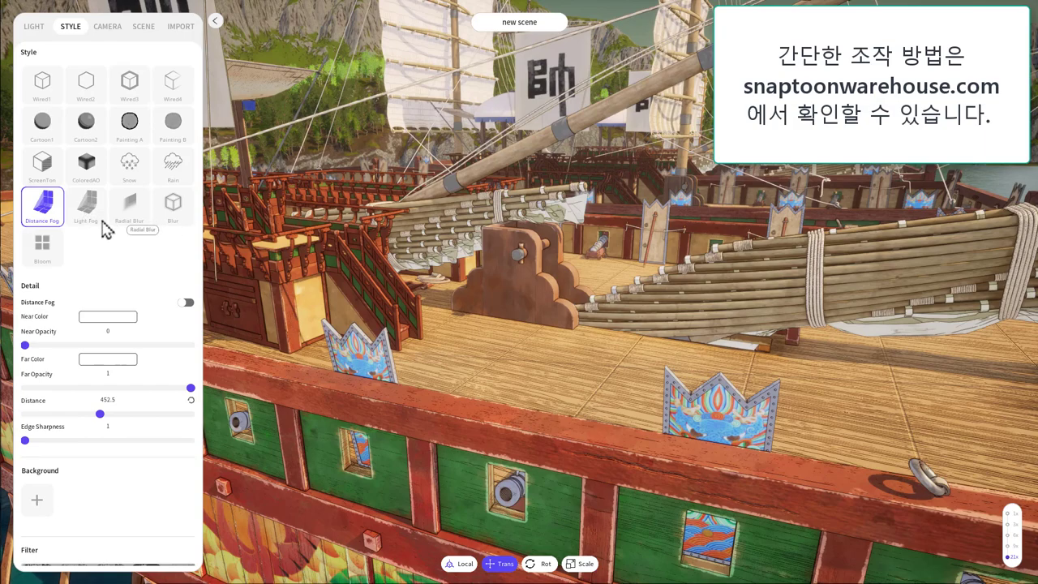
Step: Switch the weather to Rain and load the dark cloudy sky as the background image
left_click(166, 169)
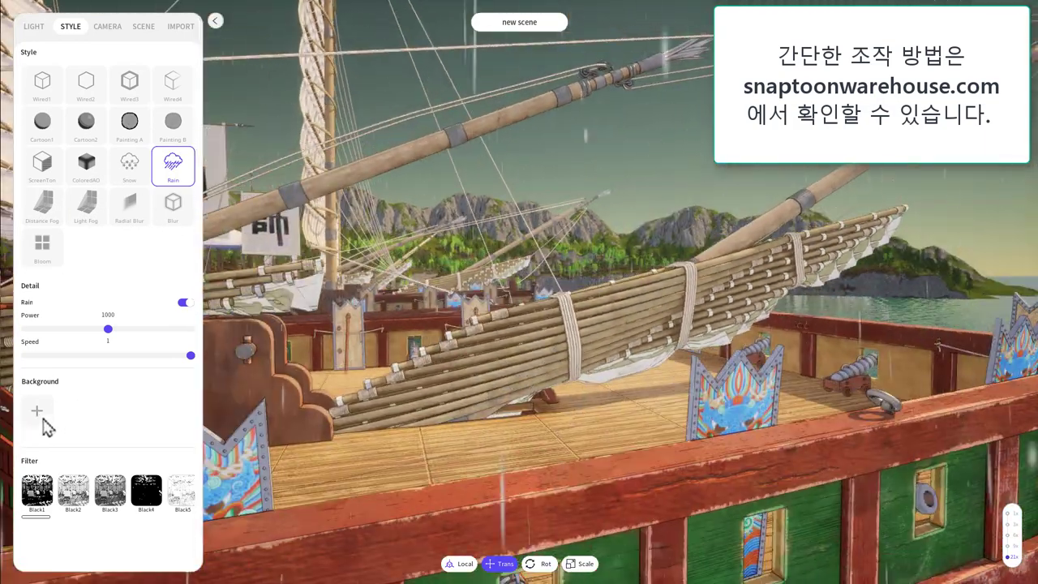
left_click(43, 420)
left_click(510, 496)
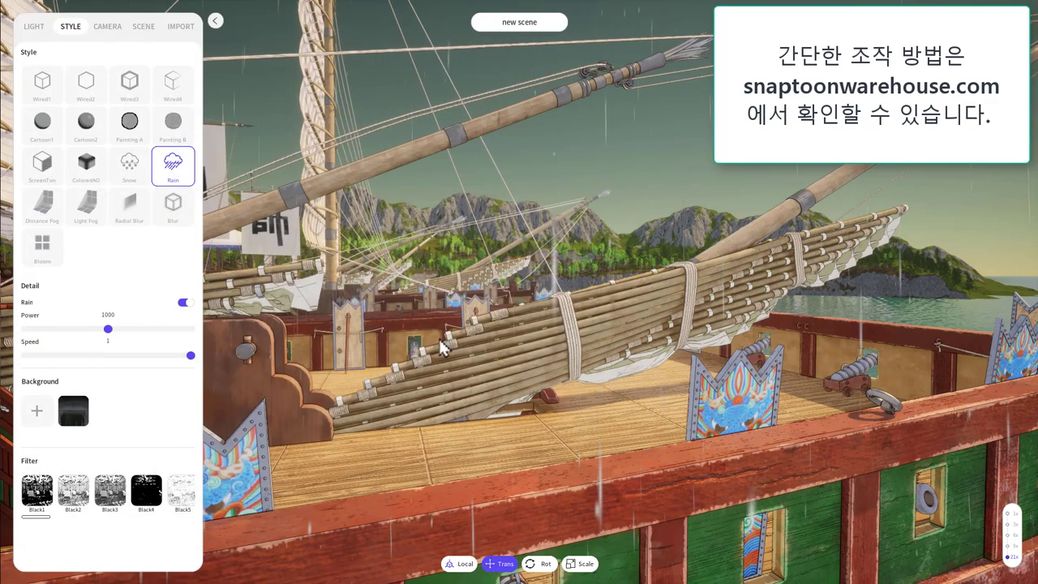
left_click(84, 416)
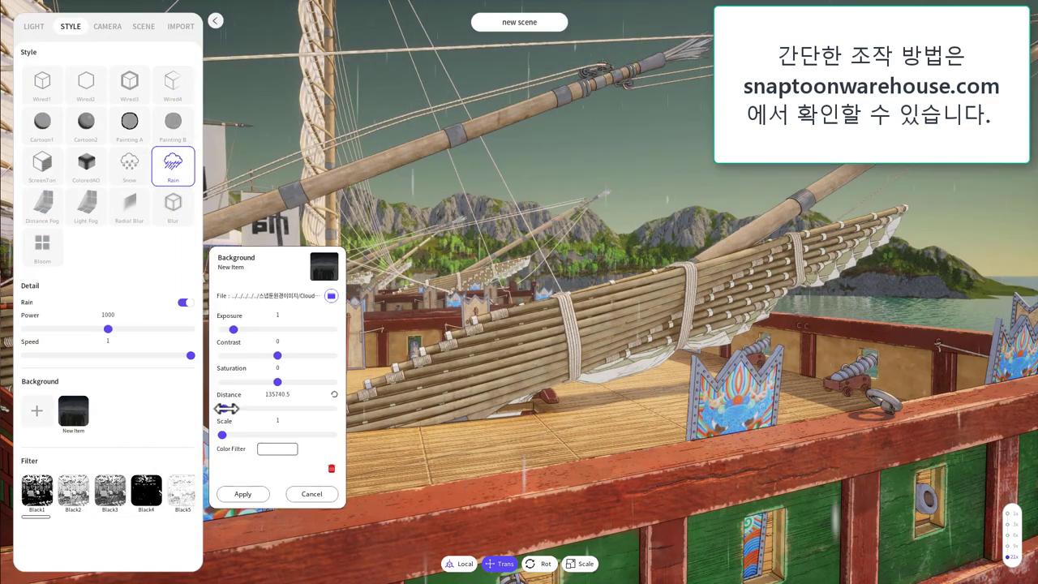
left_click(244, 494)
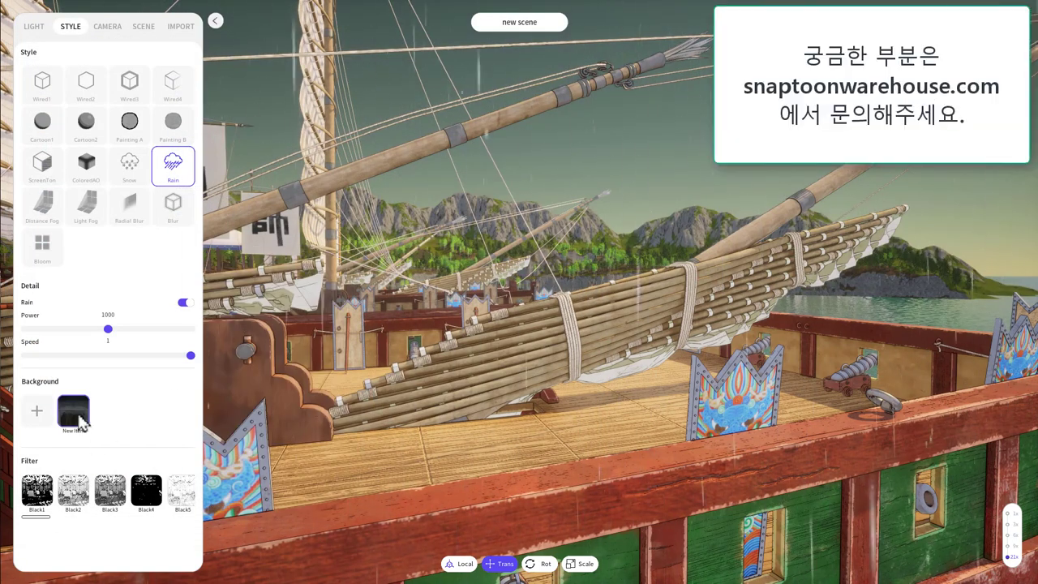
Step: Enlarge the background image's scale and apply it
left_click(79, 415)
left_click_drag(222, 435, 228, 435)
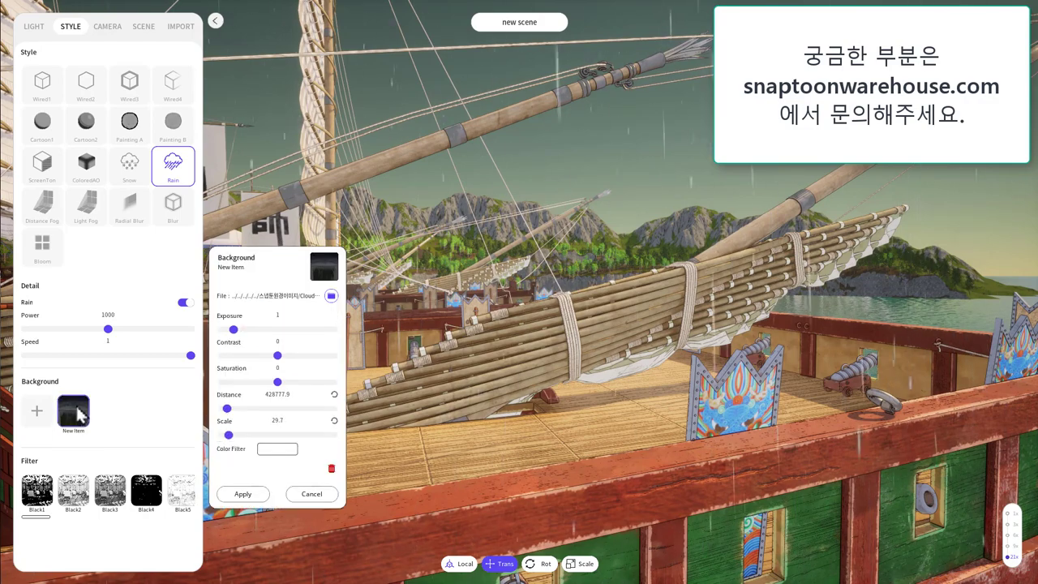
left_click(244, 494)
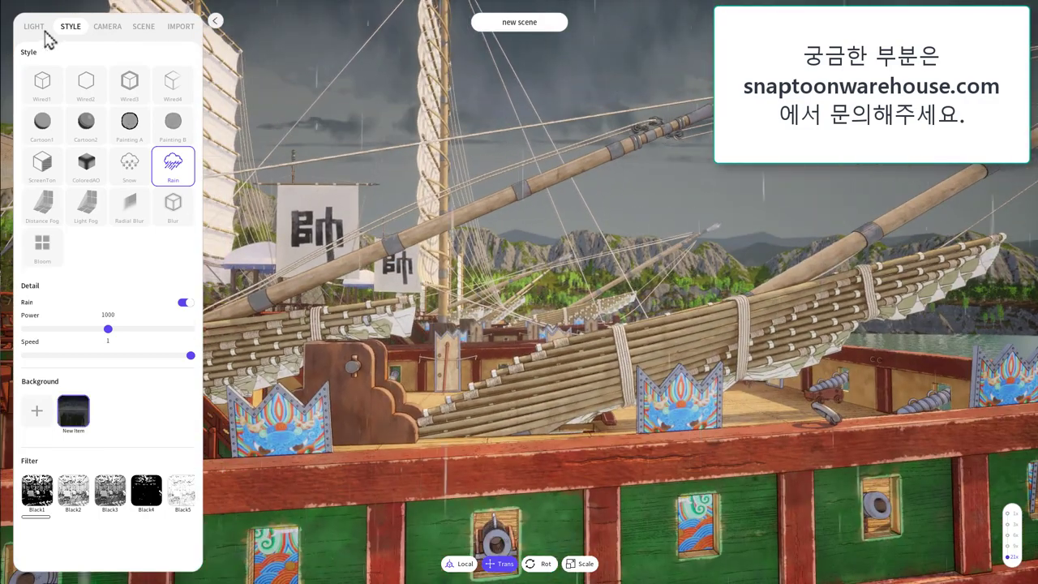
left_click(34, 26)
Step: Switch off the point light and the sun light, returning to the STYLE settings
left_click(186, 142)
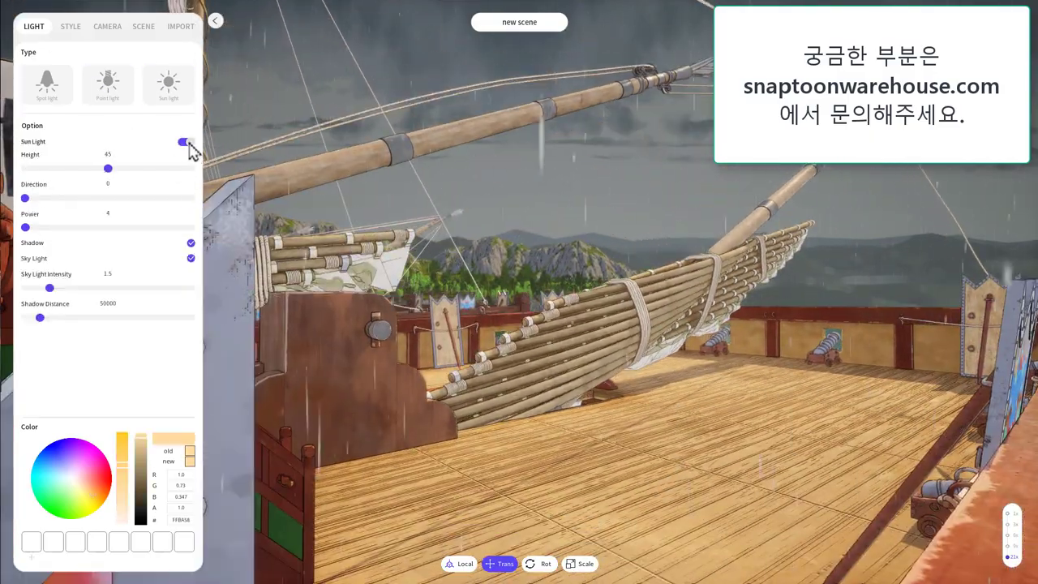
left_click(186, 142)
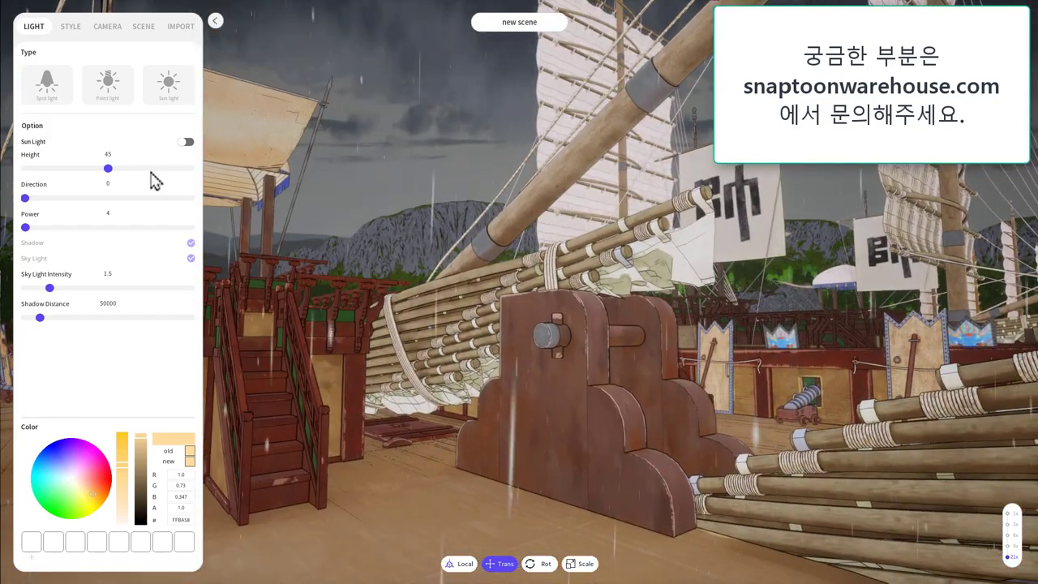
left_click(72, 29)
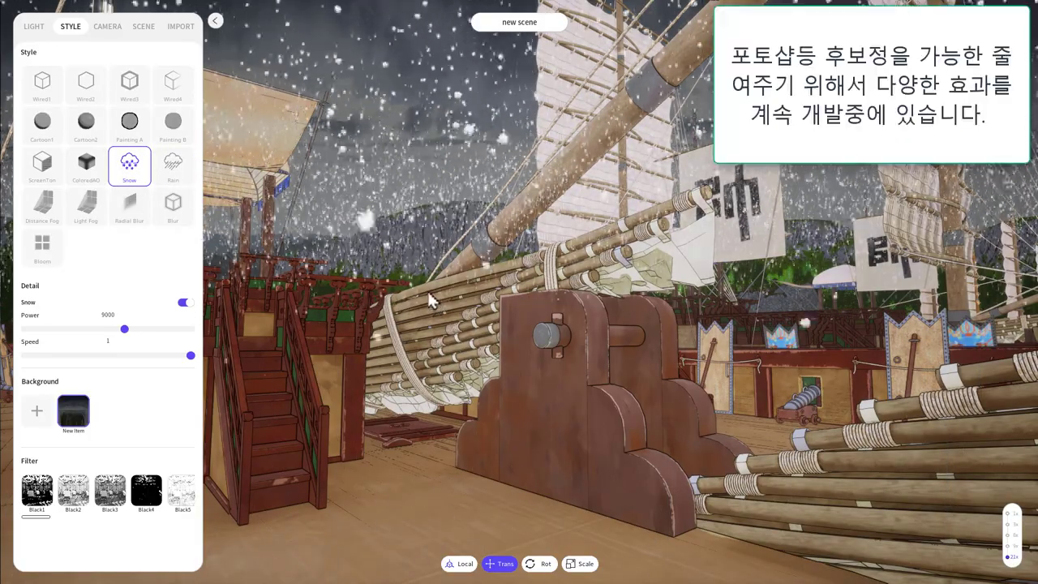
Step: Turn snow off, try Painting B, then apply Wired4 with outline thickness 3
left_click(186, 303)
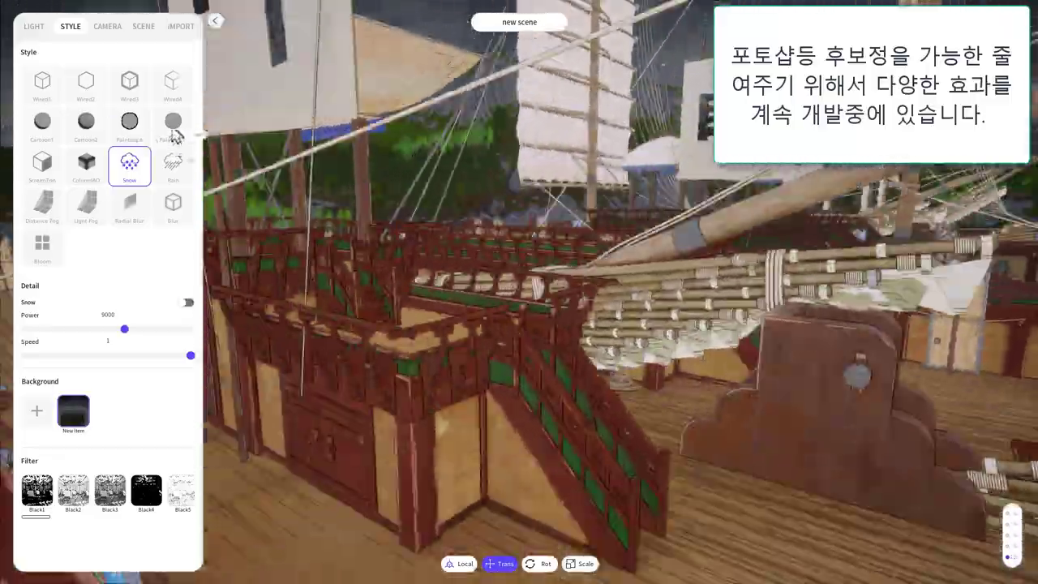
left_click(173, 123)
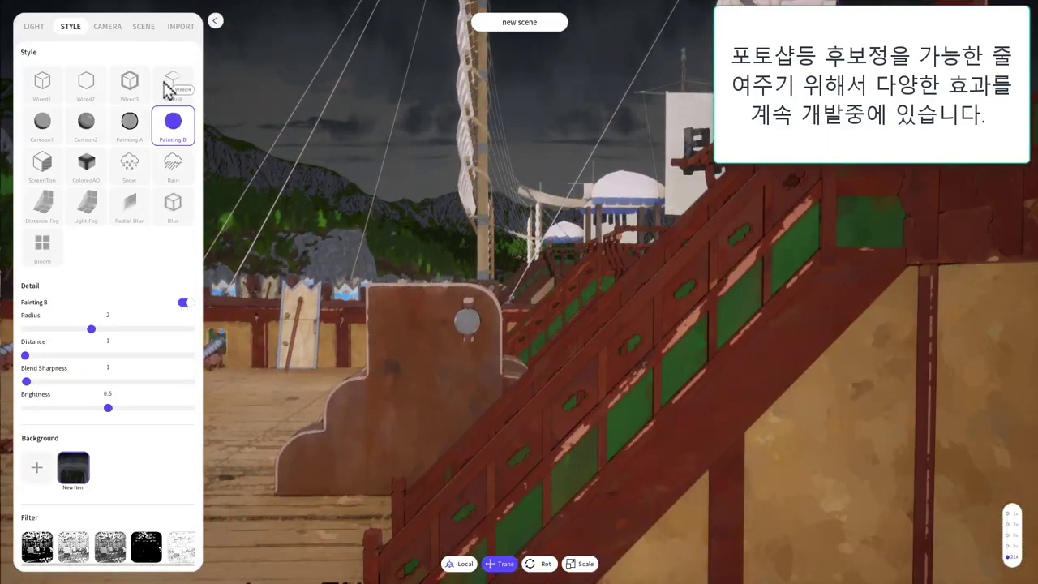
left_click(167, 88)
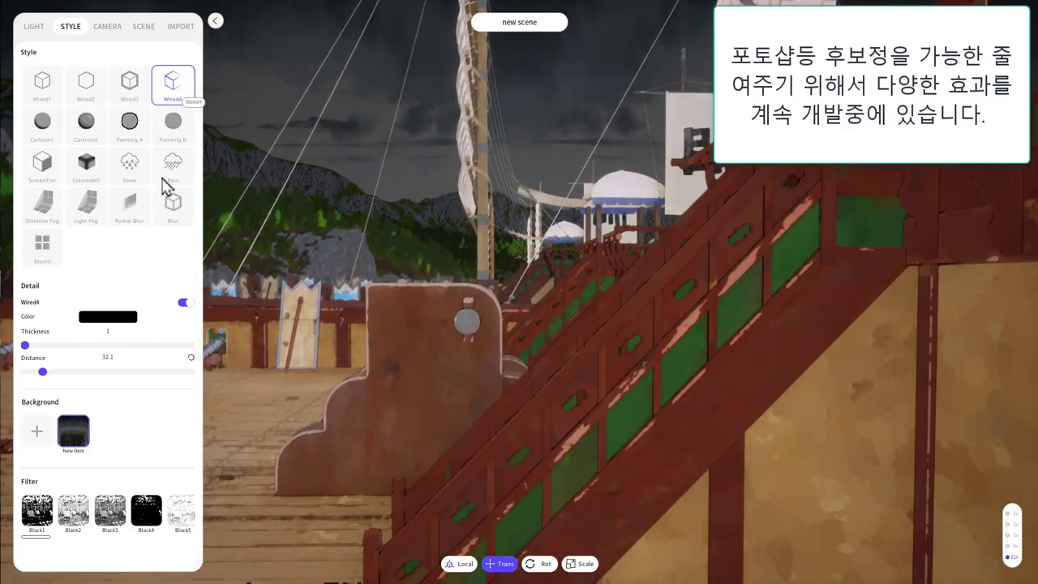
left_click_drag(25, 346, 35, 345)
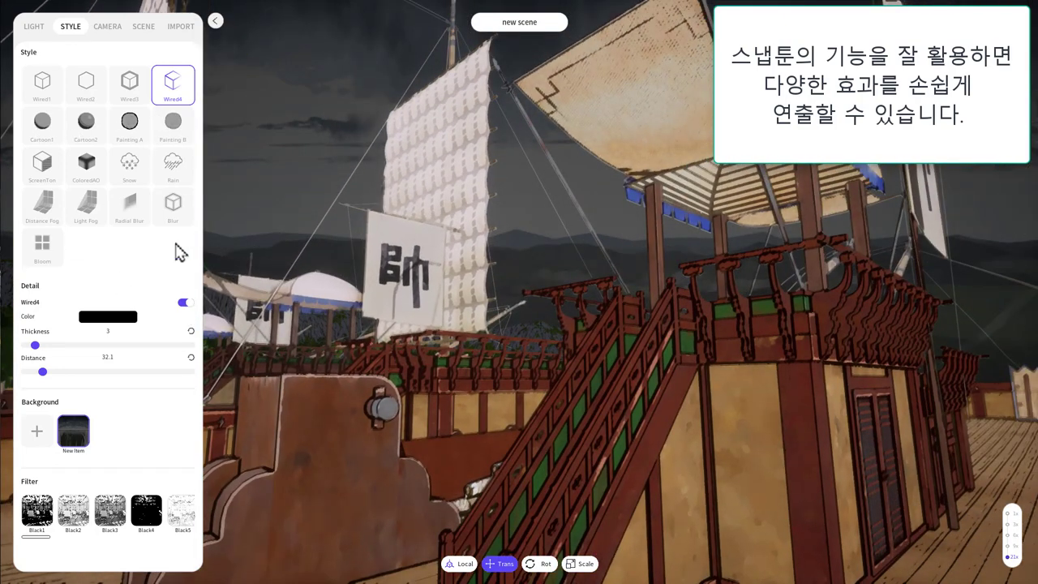
Step: Compare Painting B and Cartoon2, settle on Painting A, and open the program settings
left_click(173, 128)
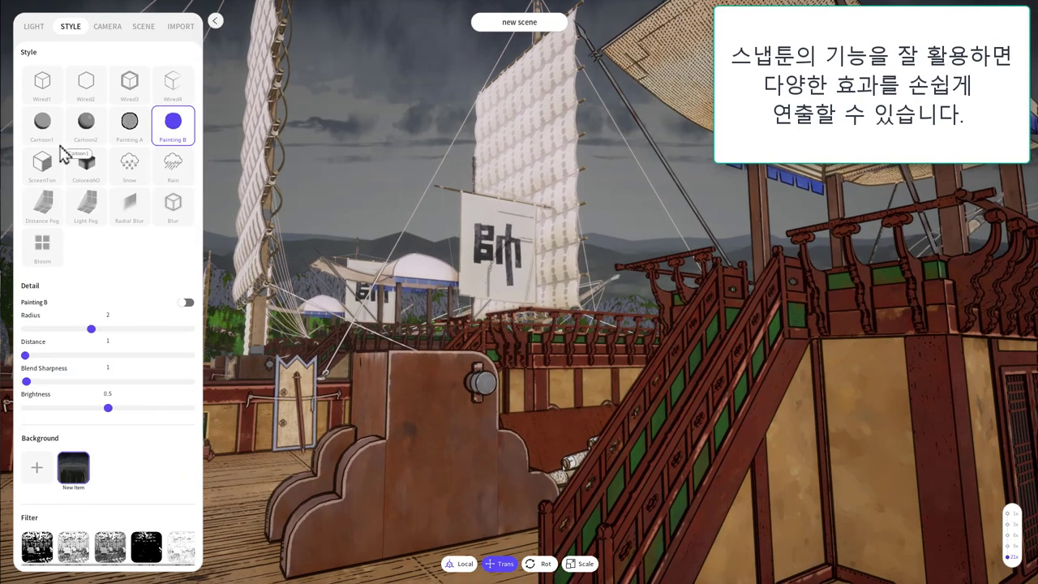
left_click(91, 128)
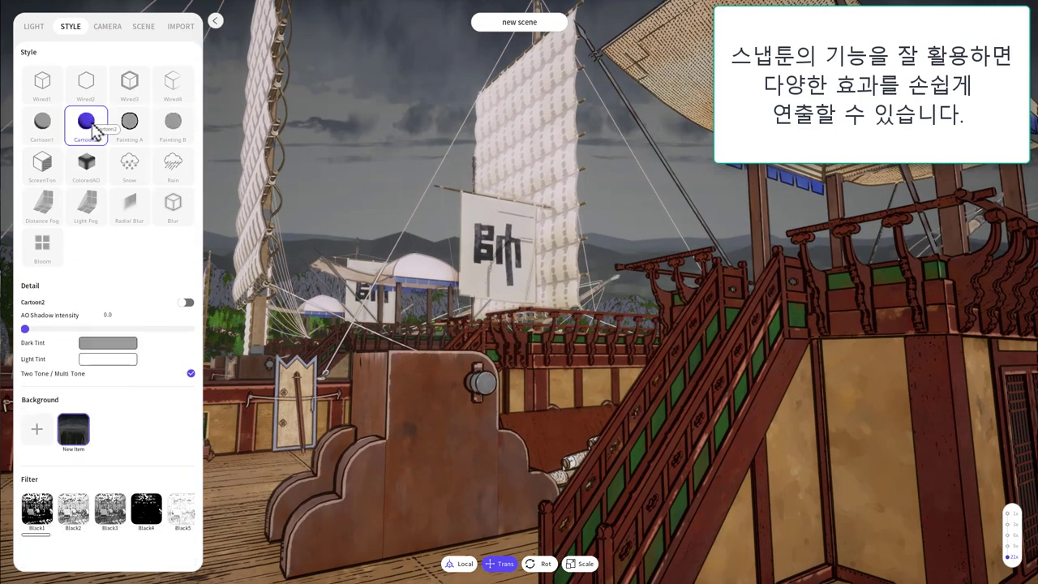
left_click(130, 129)
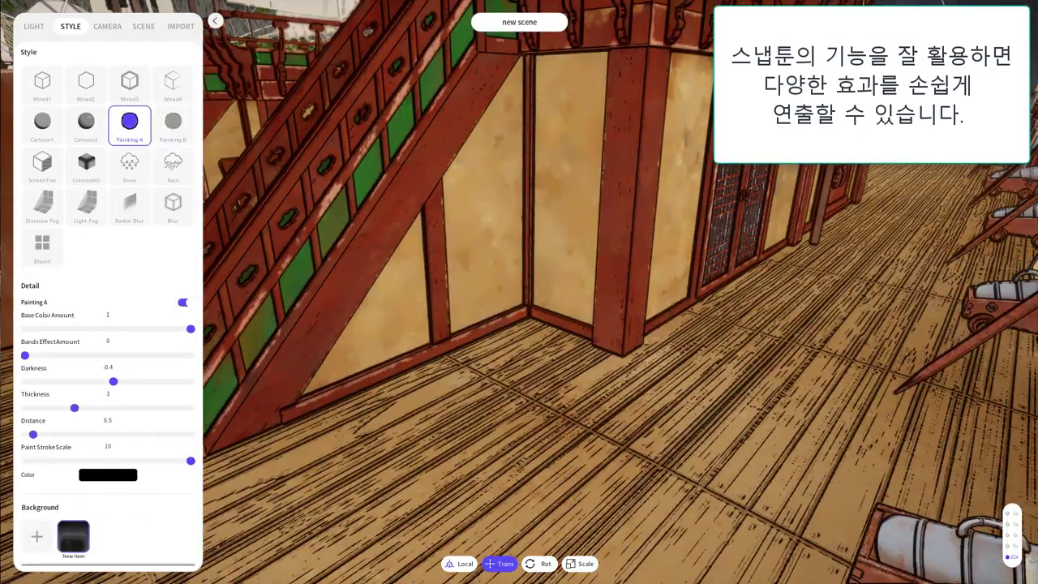
left_click(918, 23)
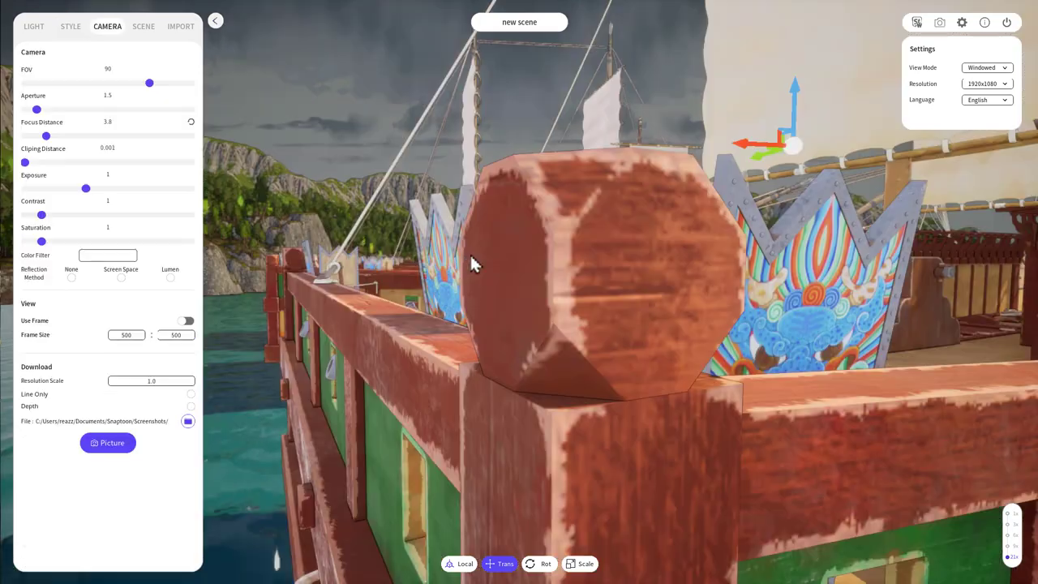
Step: Lower the aperture to 0.5, focus distance to 0 and exposure to -0.6 for a darker shot
mouse_move(33, 111)
left_mouse_down()
mouse_move(16, 116)
mouse_move(29, 120)
left_mouse_up()
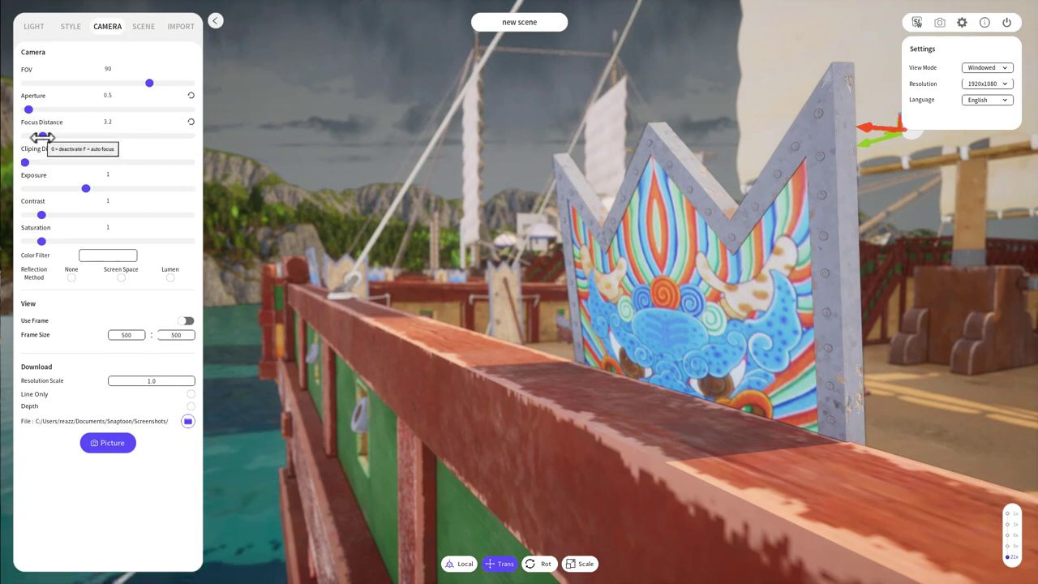
left_click_drag(42, 137, 36, 137)
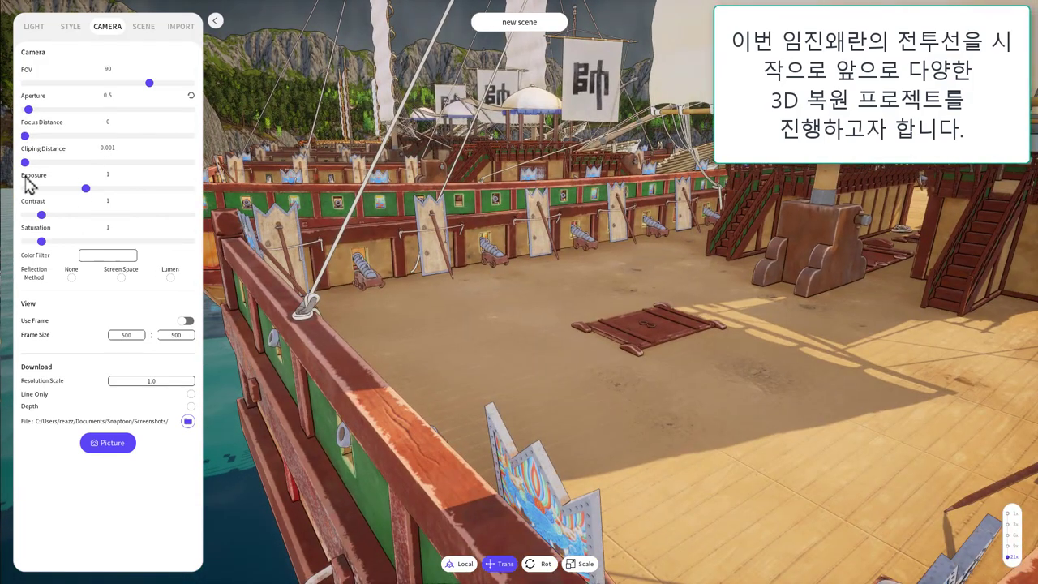
mouse_move(87, 189)
left_mouse_down()
mouse_move(75, 189)
mouse_move(67, 215)
left_mouse_up()
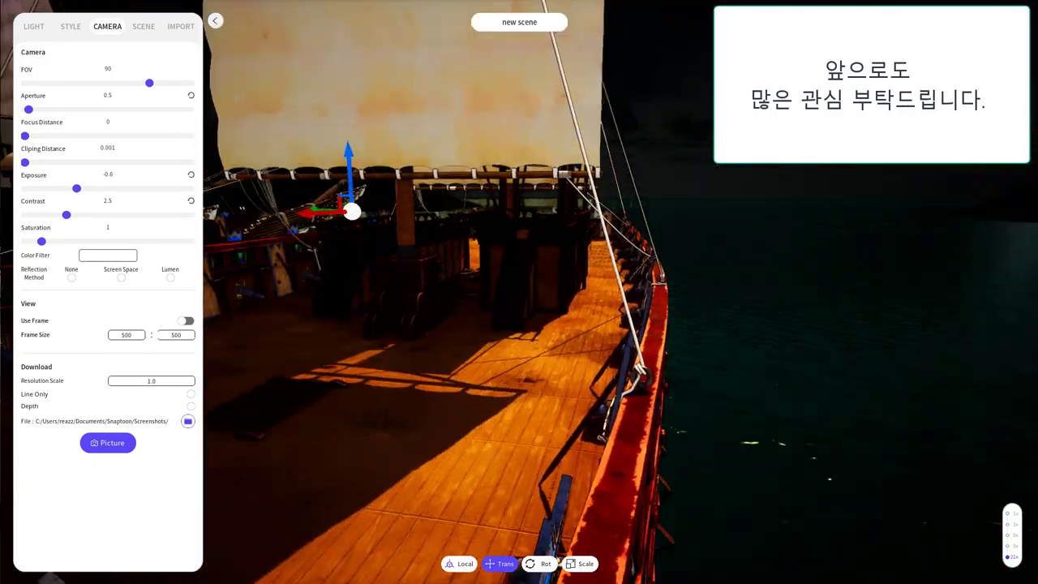
Step: Drain camera saturation to 0 and rotate the sun direction to 128.7 in LIGHT
left_click_drag(42, 240, 3, 245)
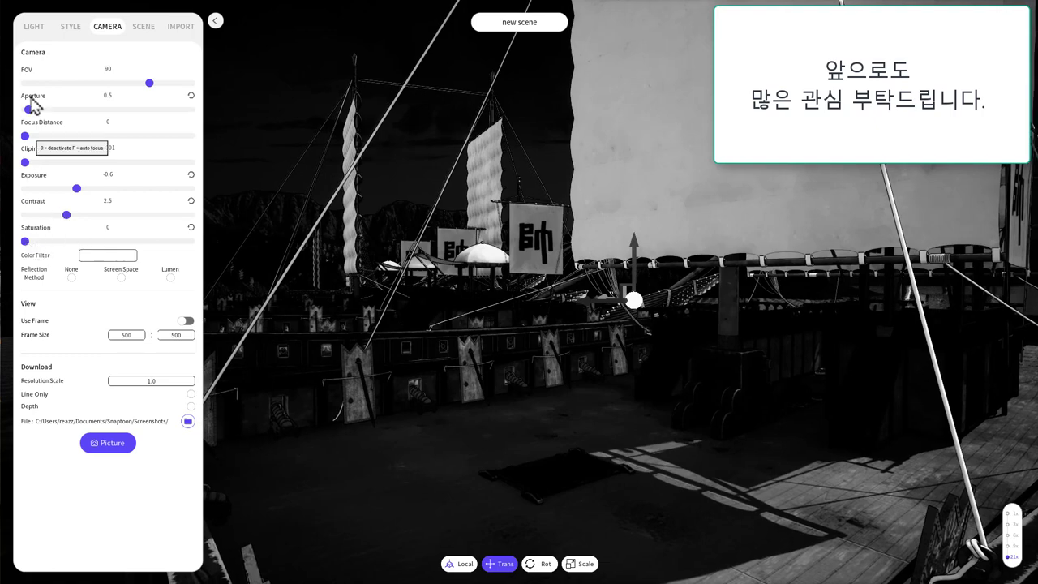
left_click(33, 25)
left_click_drag(25, 198, 84, 197)
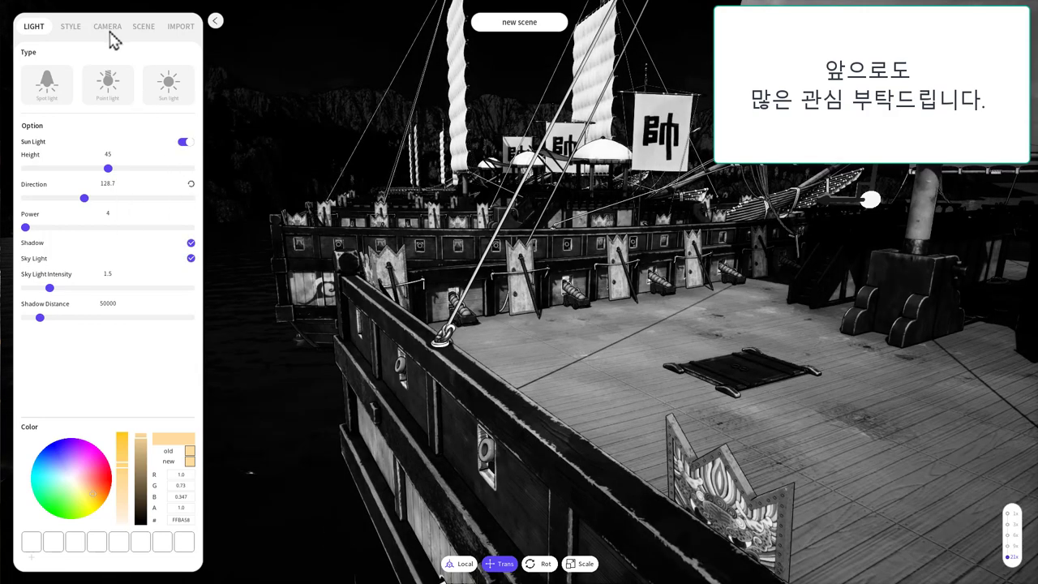
Step: Raise camera saturation to 0.4 and try several Color Filter tints
left_click(110, 31)
left_click(105, 256)
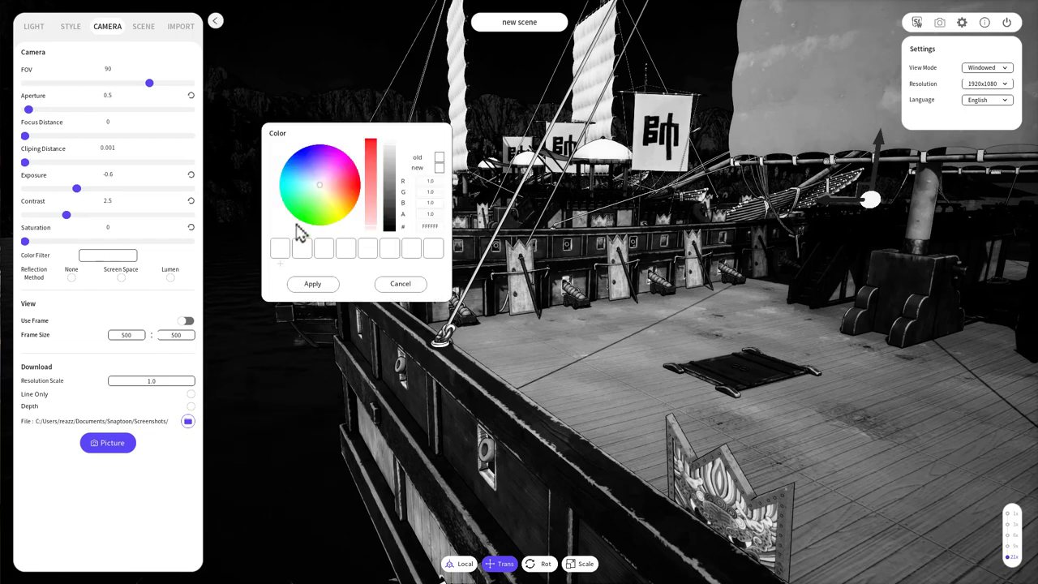
left_click(338, 177)
left_click(398, 284)
left_click_drag(28, 242, 32, 242)
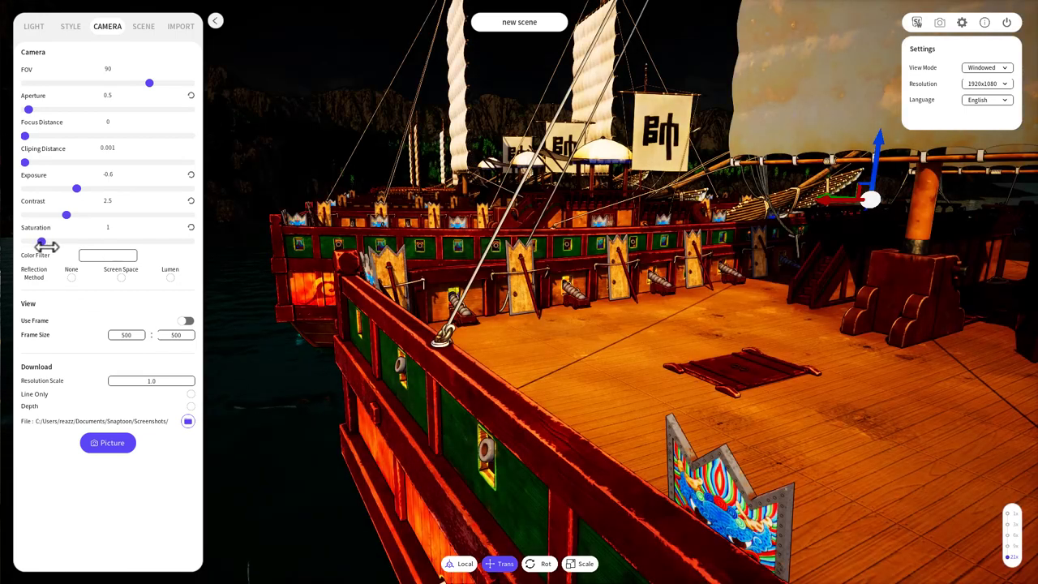
left_click(122, 256)
left_click(302, 197)
mouse_move(303, 197)
left_mouse_down()
mouse_move(363, 177)
mouse_move(317, 230)
mouse_move(294, 183)
left_mouse_up()
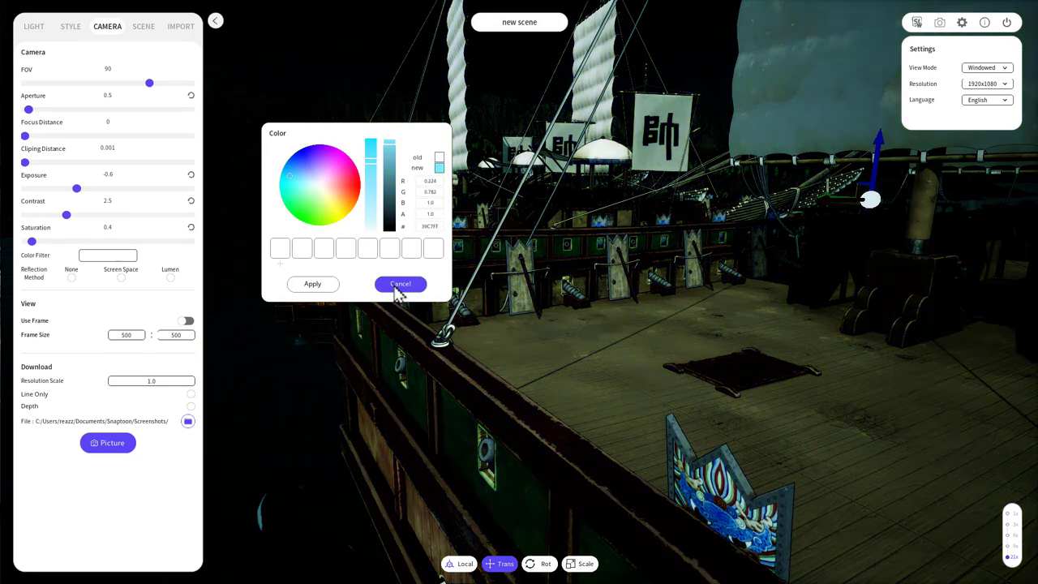